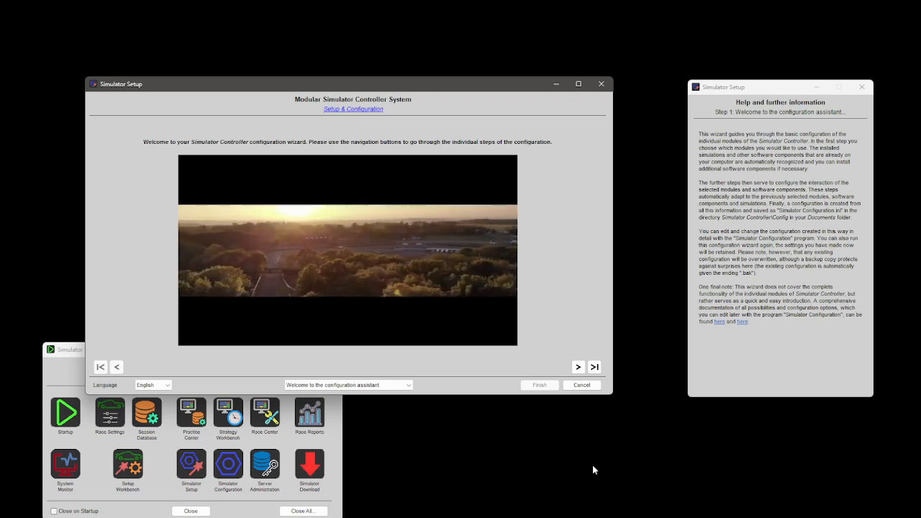
# Navigate the setup wizard to the Presets & Special Configurations page of the module selection
pyautogui.click(578, 367)
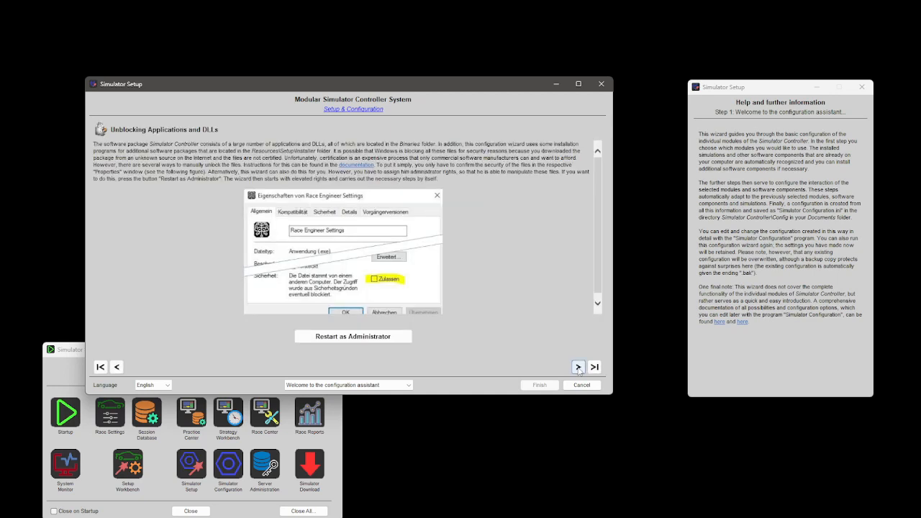
pyautogui.click(578, 367)
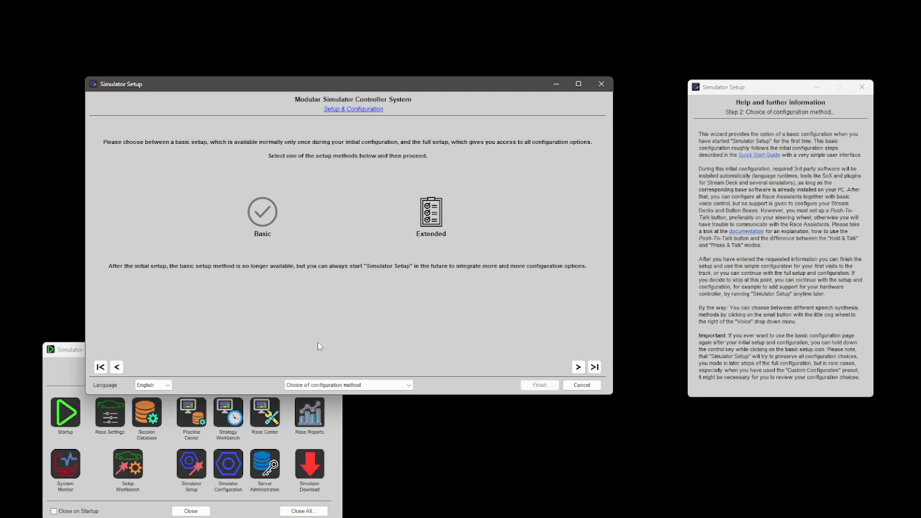
pyautogui.click(328, 385)
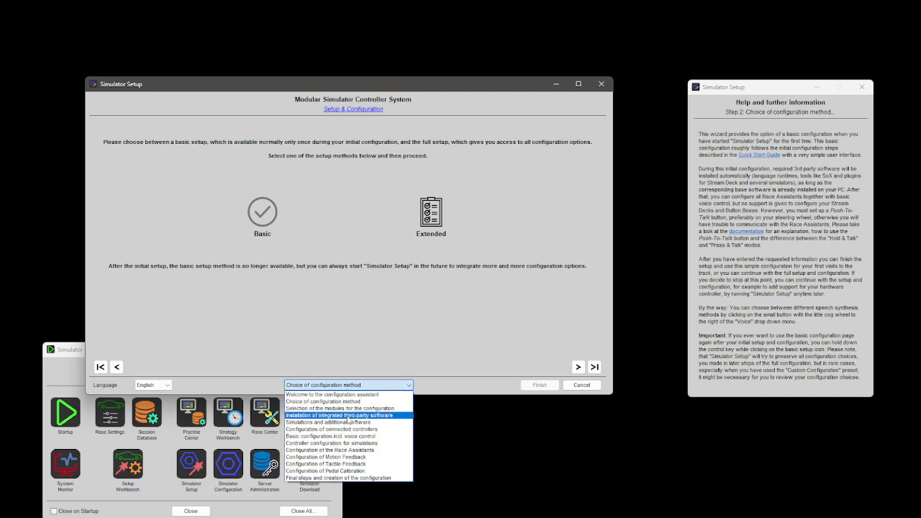
pyautogui.click(349, 416)
pyautogui.click(117, 367)
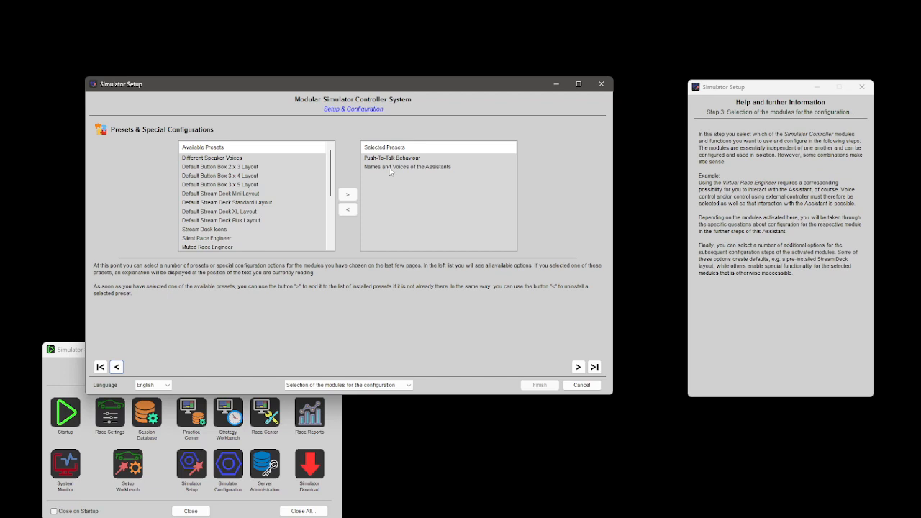
# Examine the configuration patch file of the Names and Voices of the Assistants preset and close it
pyautogui.click(391, 167)
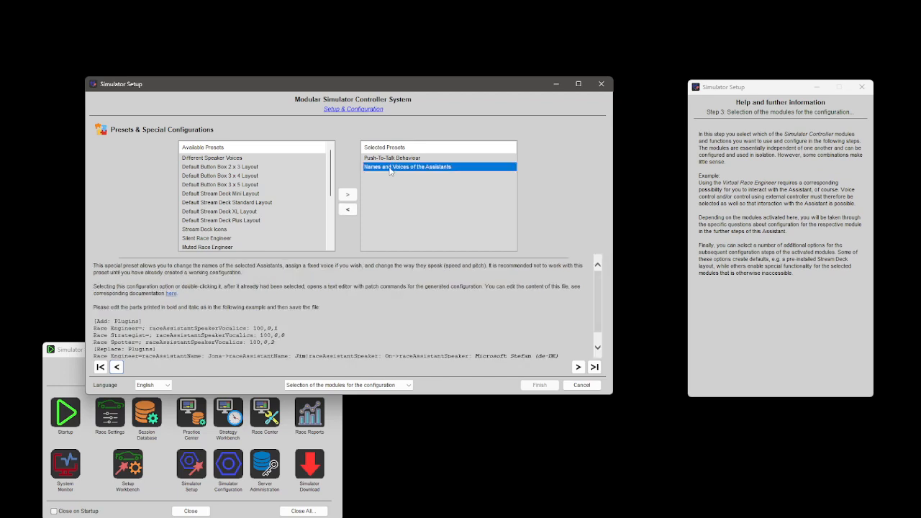
pyautogui.doubleClick(391, 167)
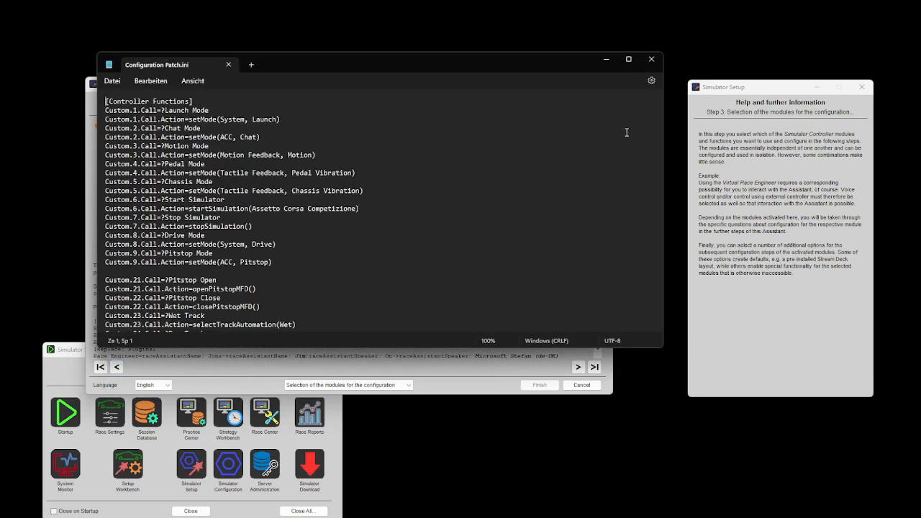
pyautogui.scroll(-10, 437, 154)
pyautogui.scroll(11, 437, 153)
pyautogui.scroll(-12, 437, 154)
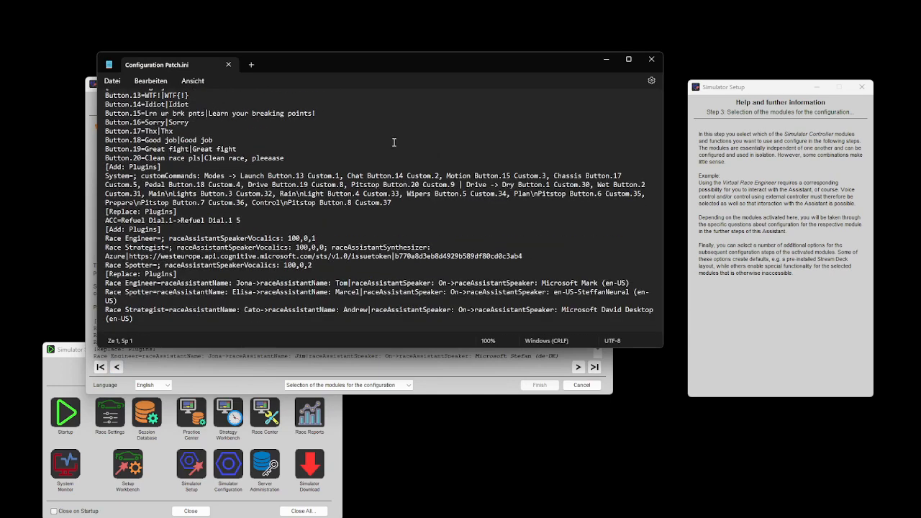
pyautogui.scroll(7, 336, 213)
pyautogui.scroll(20, 336, 213)
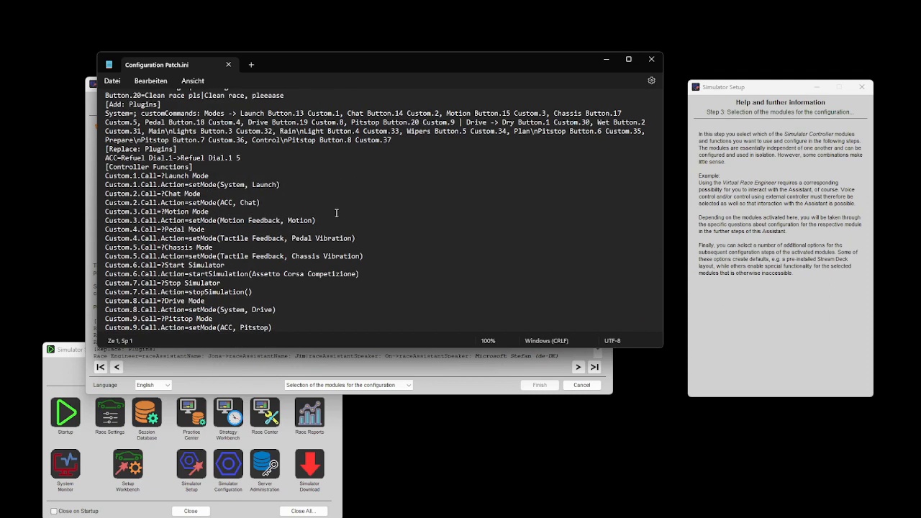
pyautogui.scroll(7, 336, 213)
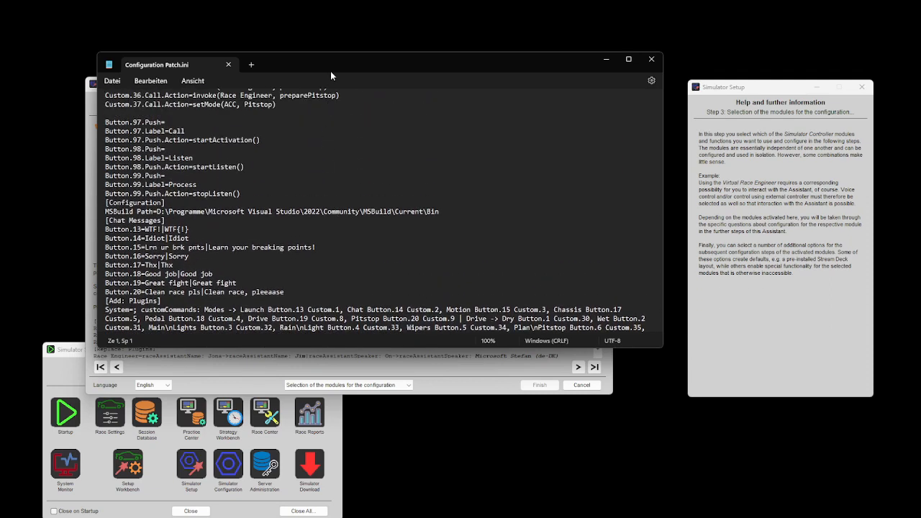
pyautogui.moveTo(329, 59); pyautogui.dragTo(471, 214)
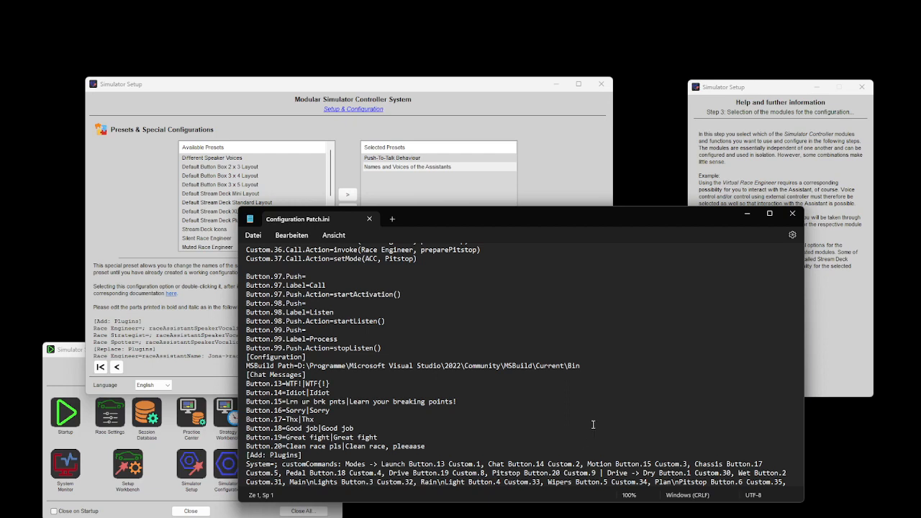
pyautogui.moveTo(506, 217); pyautogui.dragTo(514, 237)
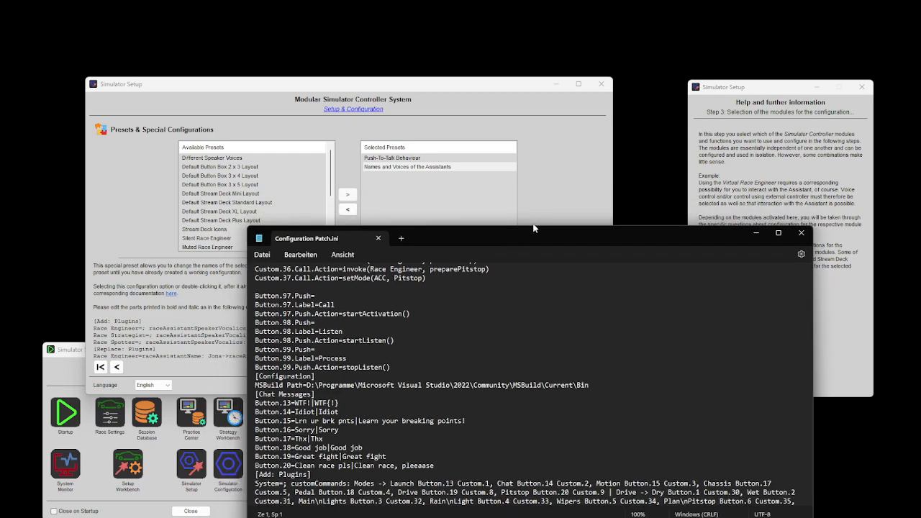
pyautogui.scroll(4, 511, 267)
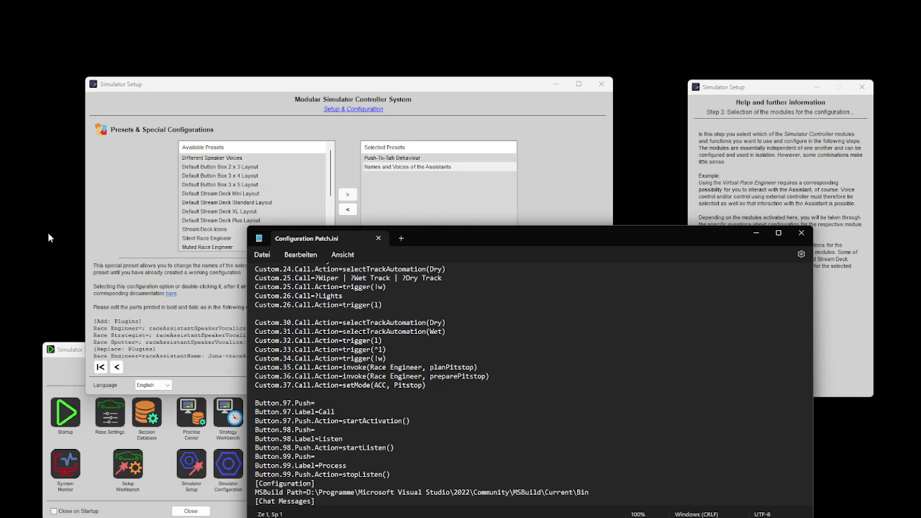
pyautogui.click(802, 233)
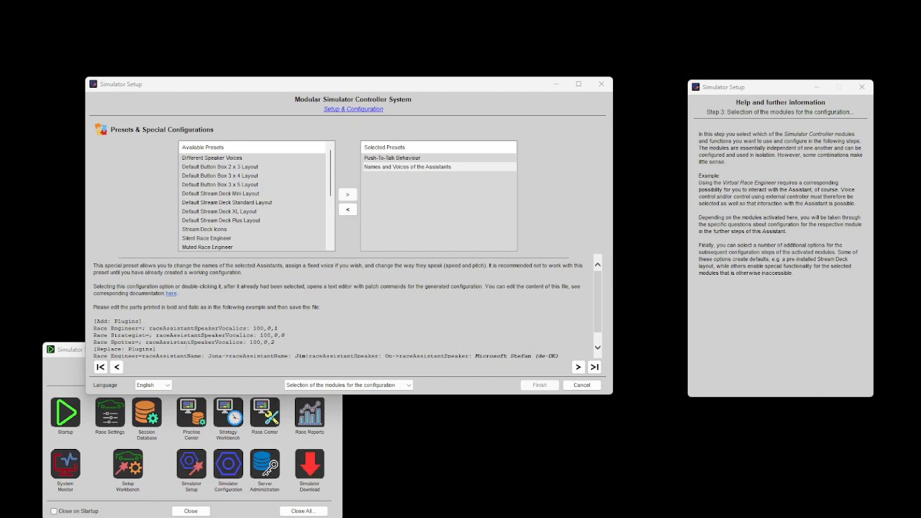
# Read the example in the preset's description and reopen its Configuration Patch.ini file for another look
pyautogui.scroll(-1, 187, 344)
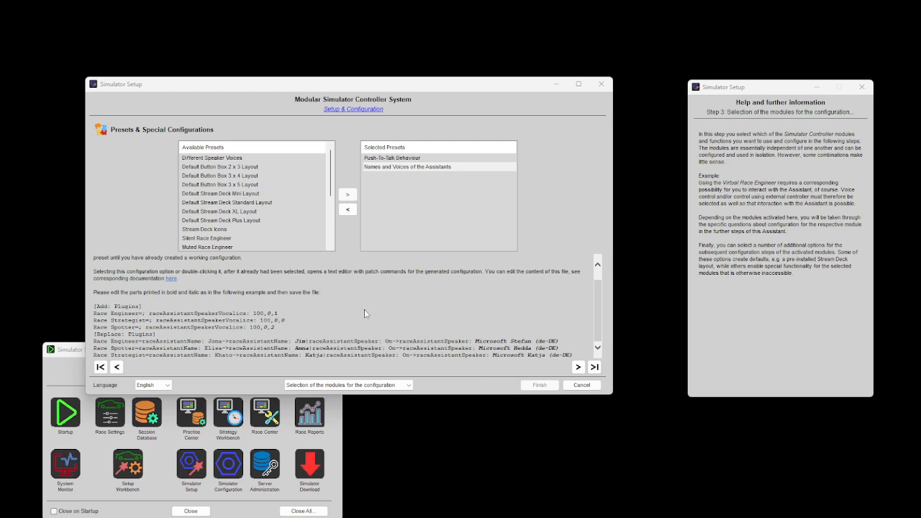
pyautogui.doubleClick(400, 170)
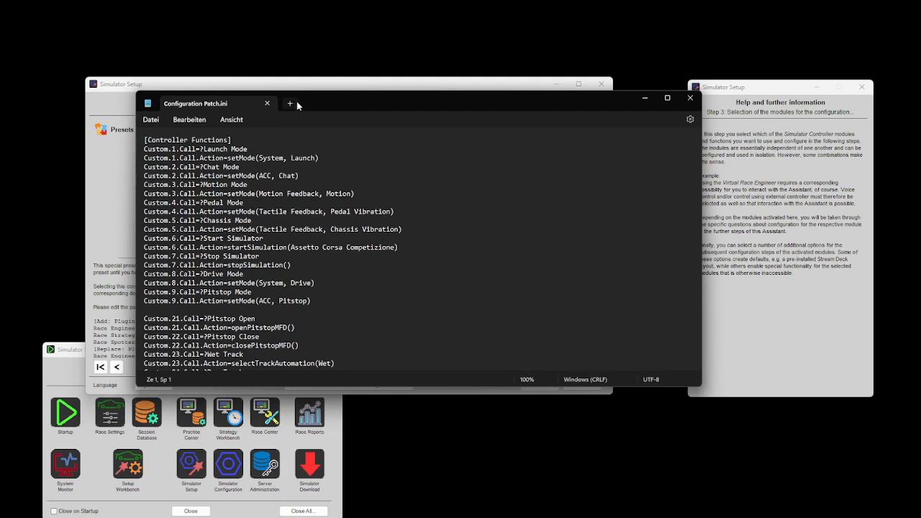
pyautogui.moveTo(313, 107); pyautogui.dragTo(383, 231)
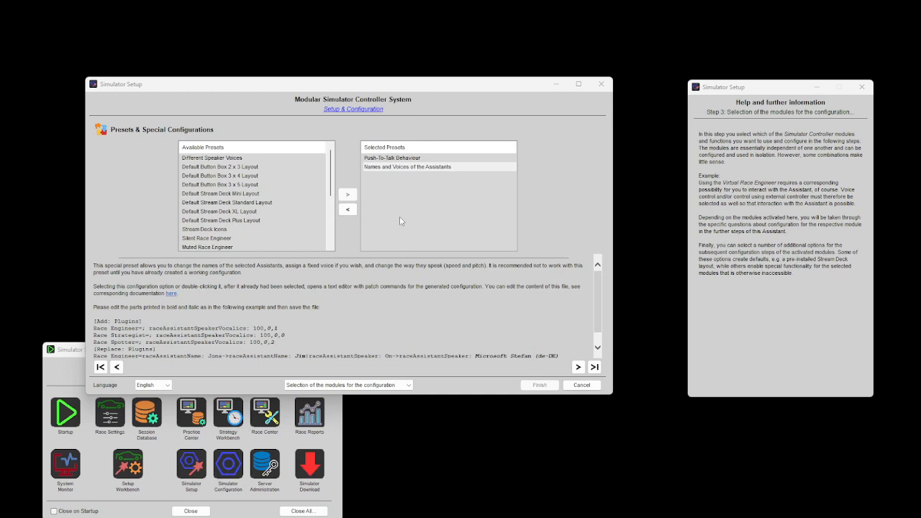
# Remove the Names and Voices of the Assistants and Push-To-Talk Behaviour presets from the selected presets
pyautogui.click(378, 164)
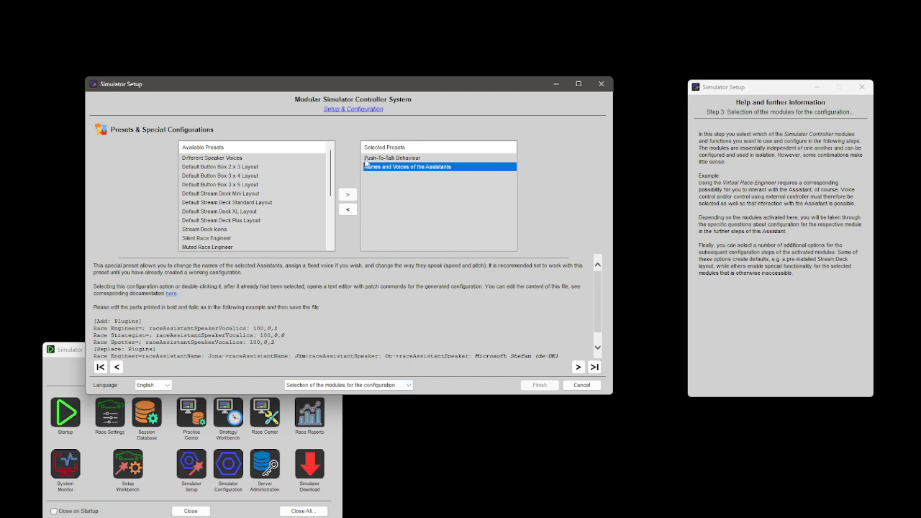
pyautogui.click(356, 212)
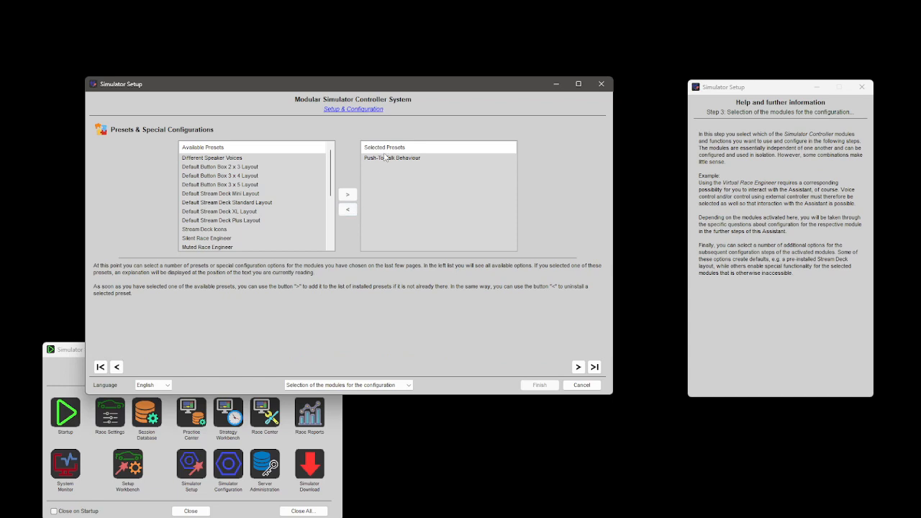
pyautogui.click(385, 160)
pyautogui.click(348, 209)
# Examine the list of available presets for the remaining layouts, assistant options and expert configuration patch
pyautogui.scroll(-4, 230, 246)
pyautogui.scroll(3, 229, 241)
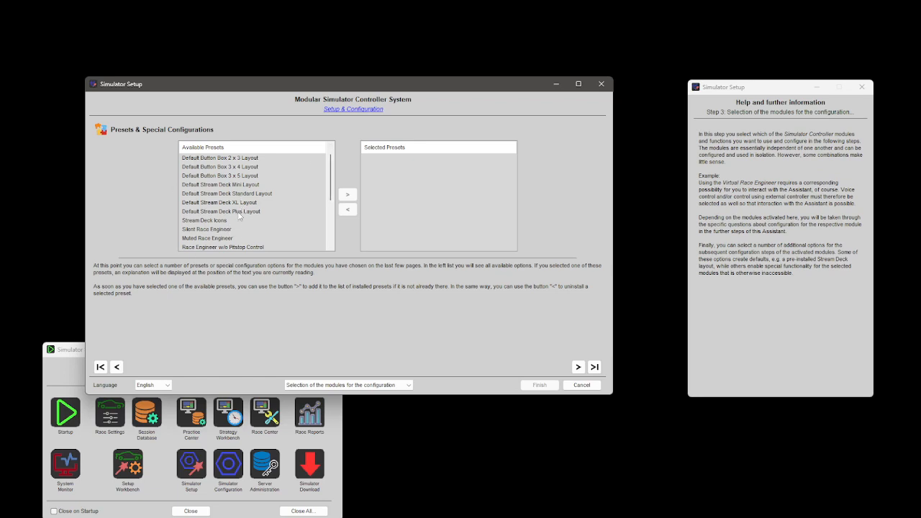
pyautogui.scroll(-2, 234, 214)
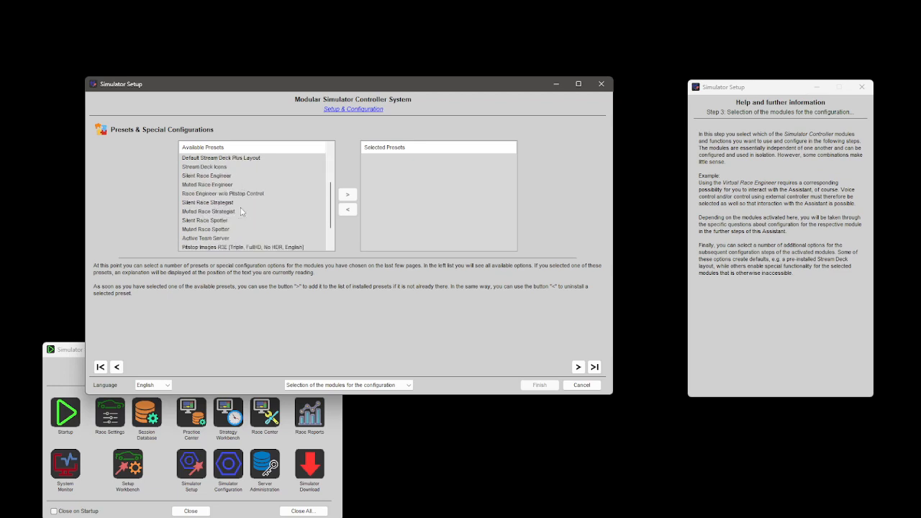
pyautogui.scroll(3, 241, 203)
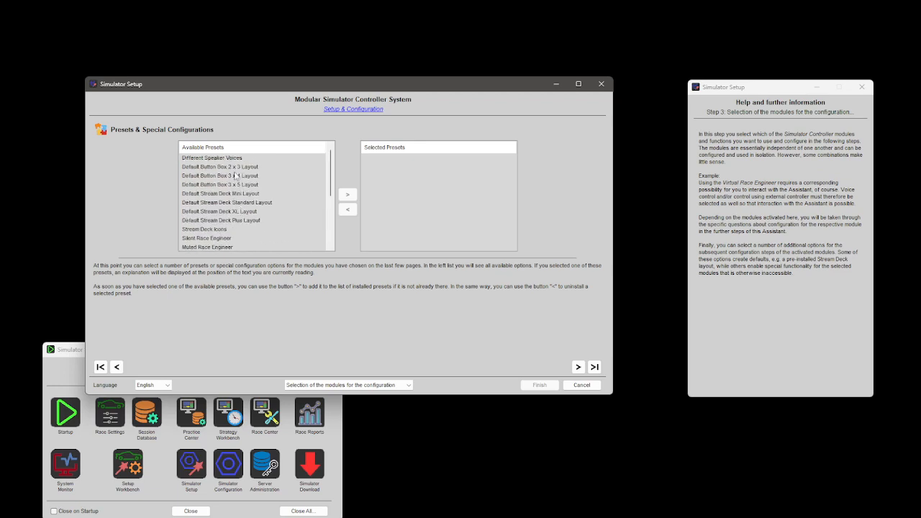
pyautogui.scroll(-3, 235, 176)
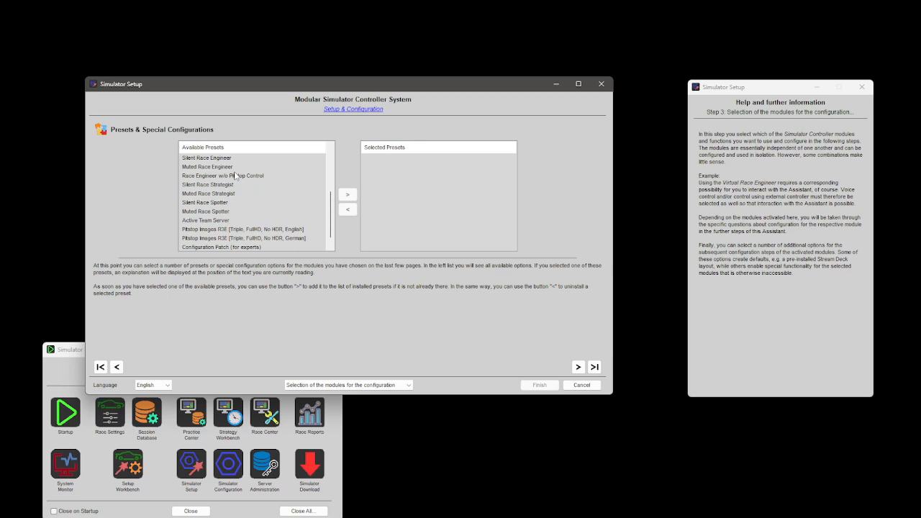
pyautogui.scroll(-1, 236, 180)
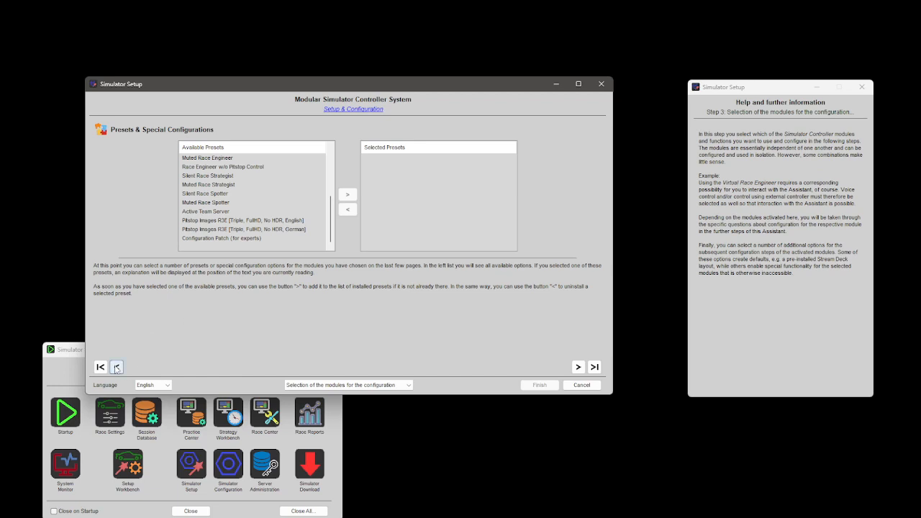
# Return to the choice of configuration method, select the Basic setup and proceed to its Basic Configuration page
pyautogui.click(314, 386)
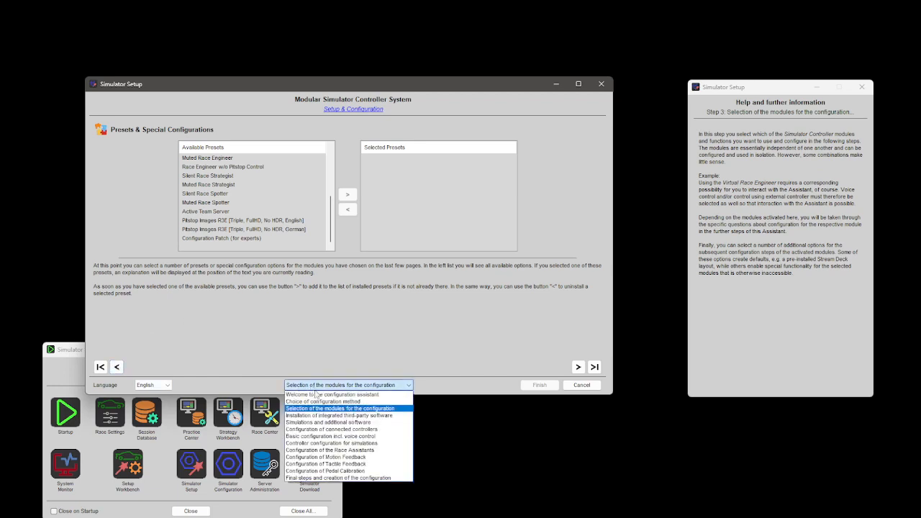
pyautogui.click(320, 402)
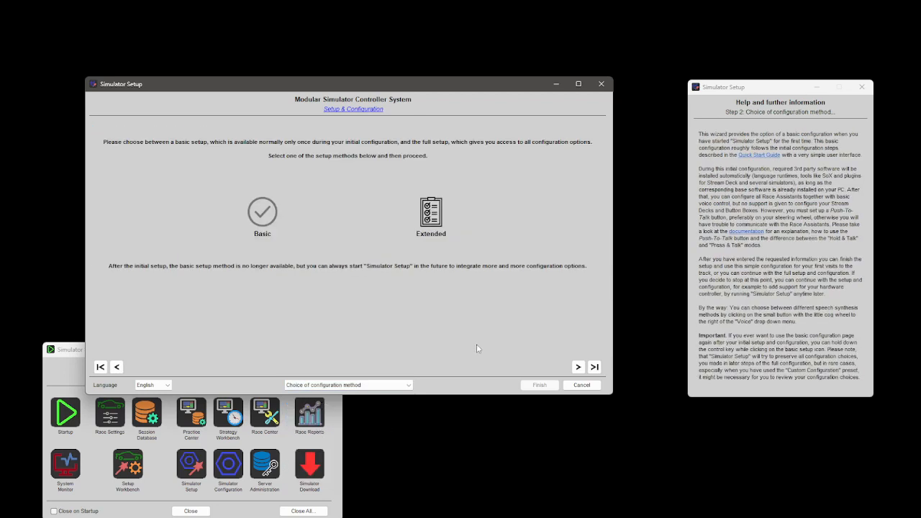
pyautogui.click(263, 215)
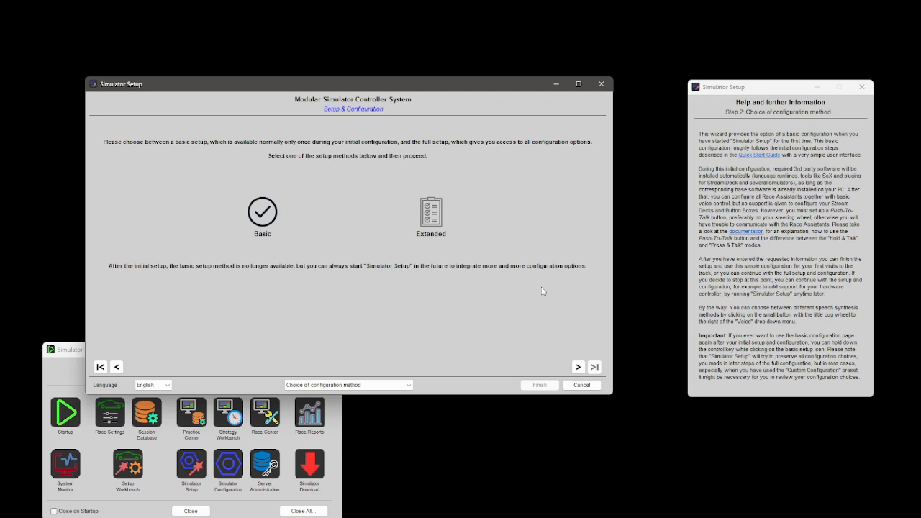
pyautogui.click(578, 367)
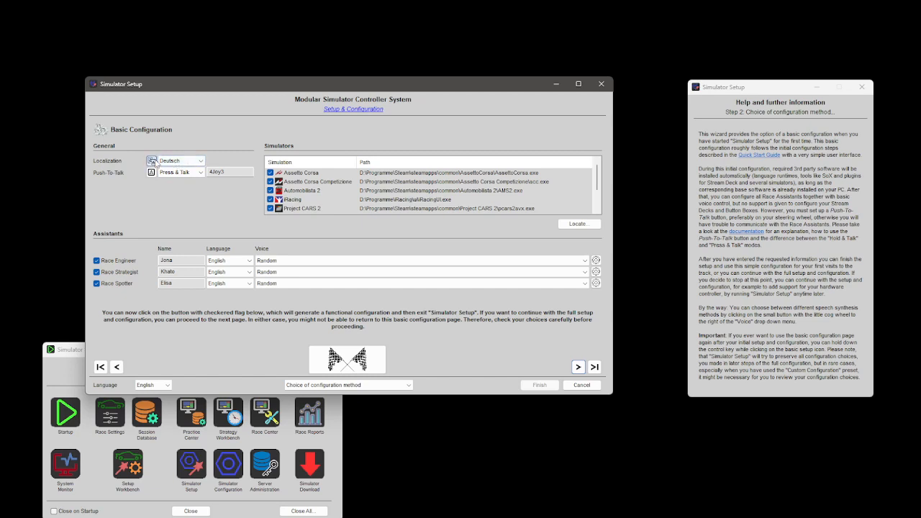
# Review the localization's units and formats and the available Push-To-Talk modes without changing any of them
pyautogui.click(409, 401)
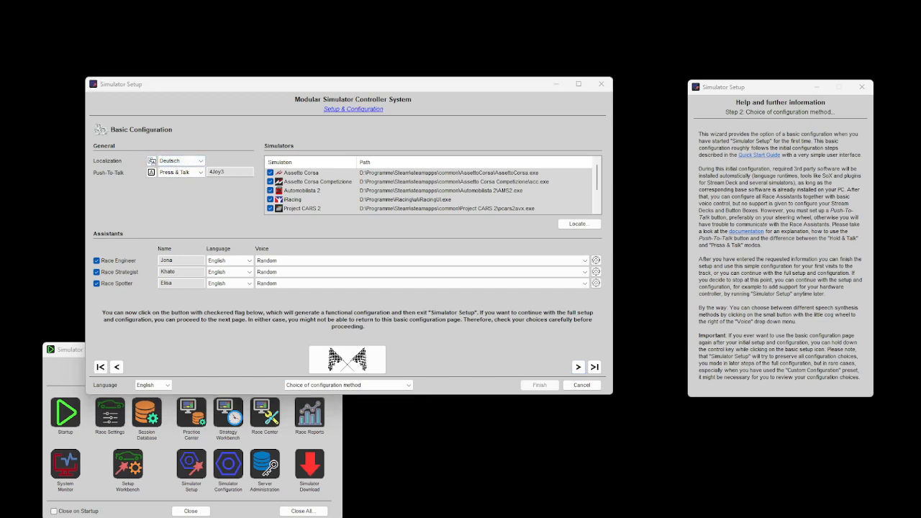
pyautogui.moveTo(356, 140); pyautogui.dragTo(367, 102)
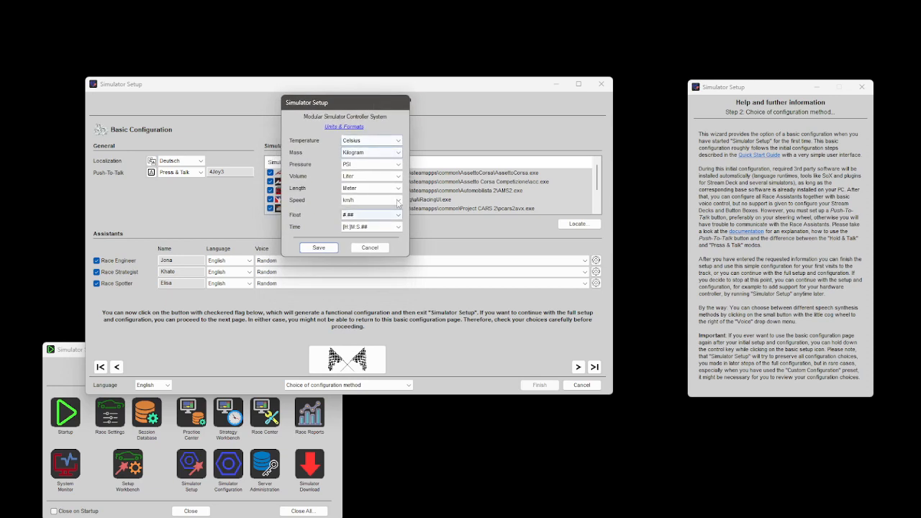
pyautogui.click(365, 249)
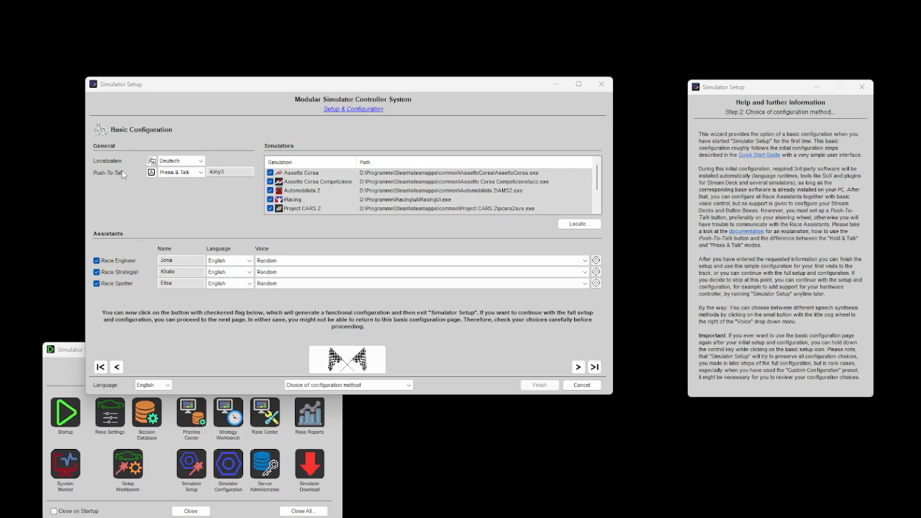
pyautogui.click(190, 175)
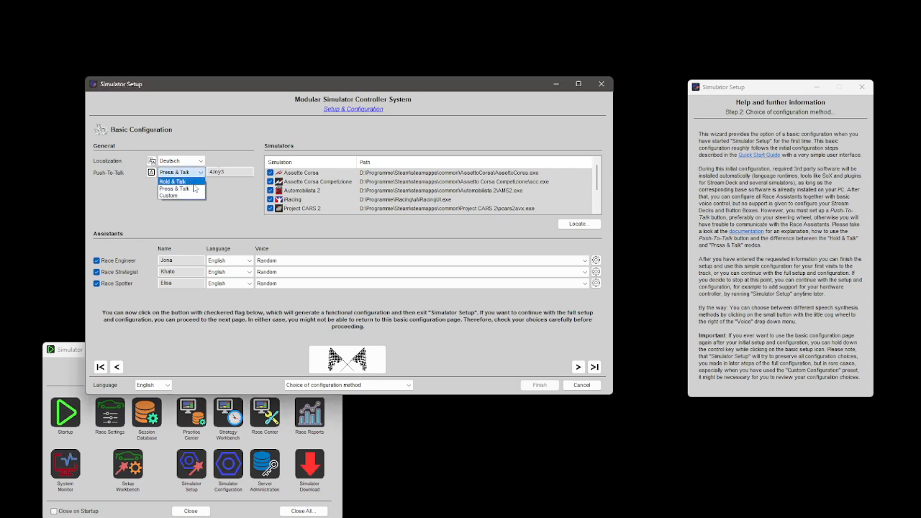
pyautogui.click(176, 215)
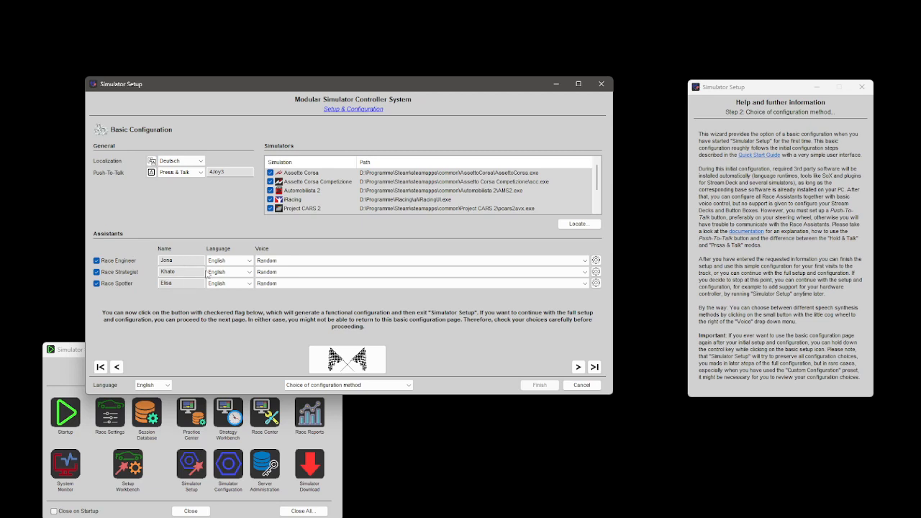
# Rename the Race Engineer to Tom, the Race Strategist to Andrew and the Race Spotter to Marcel
pyautogui.doubleClick(170, 259)
pyautogui.write('Tom')
pyautogui.press('Tab')
pyautogui.press('Tab')
pyautogui.press('Tab')
pyautogui.press('Tab')
pyautogui.write('Andrew')
pyautogui.press('Tab')
pyautogui.press('Tab')
pyautogui.press('Tab')
pyautogui.press('Tab')
pyautogui.write('Marcel')
# Set the Race Engineer's voice to Microsoft David (en-US) and the Race Strategist's voice to Microsoft Mark (en-US)
pyautogui.click(283, 261)
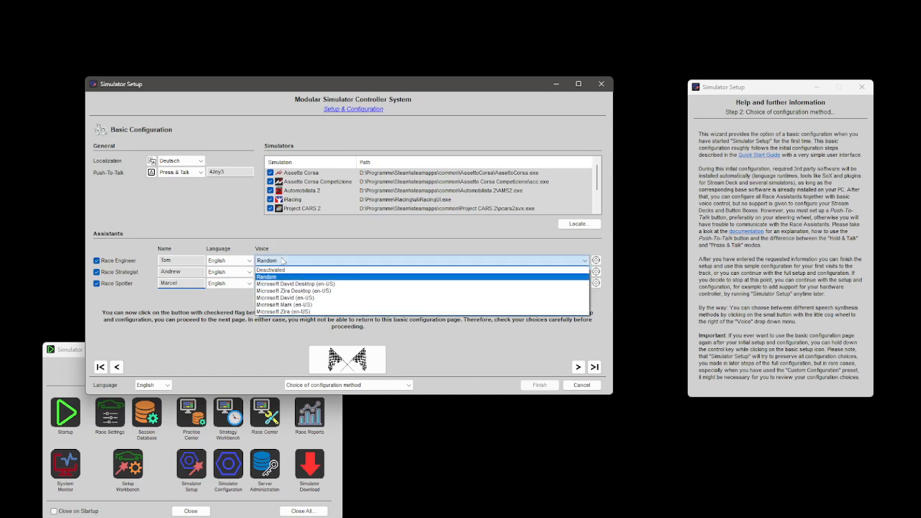
pyautogui.click(305, 297)
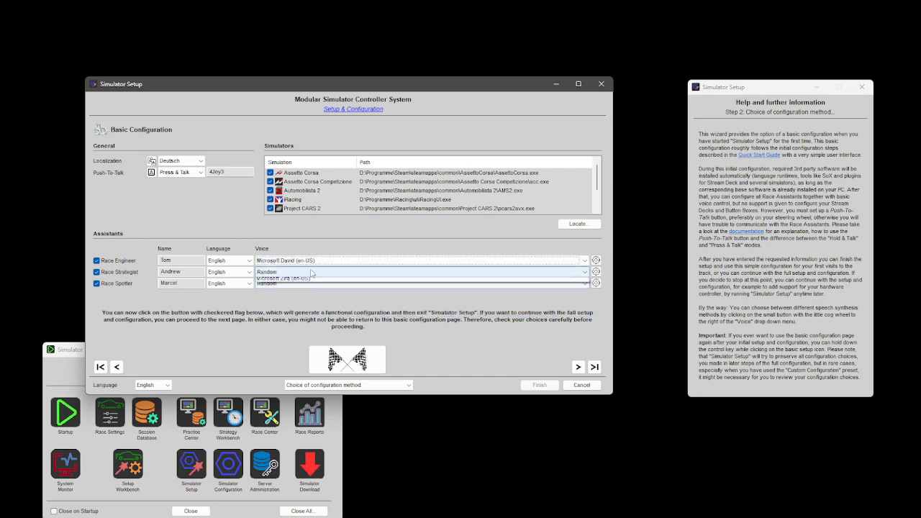
pyautogui.click(313, 272)
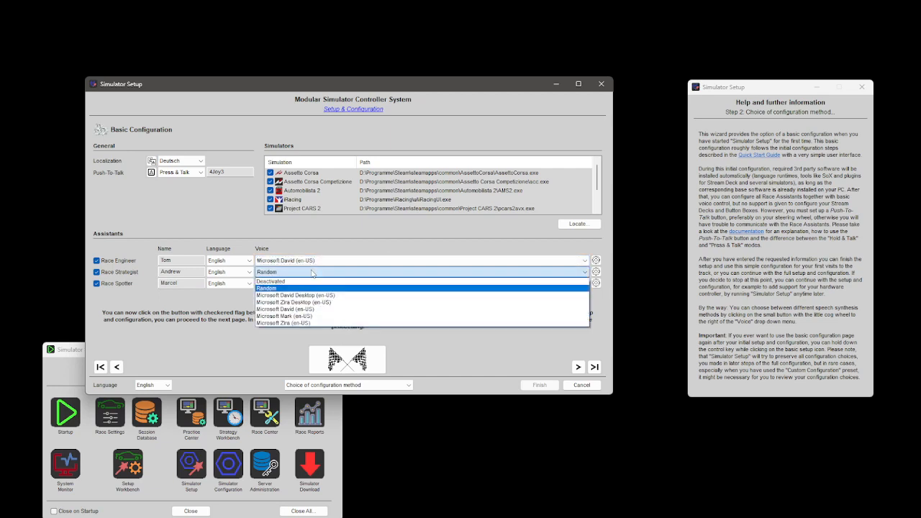
pyautogui.click(334, 317)
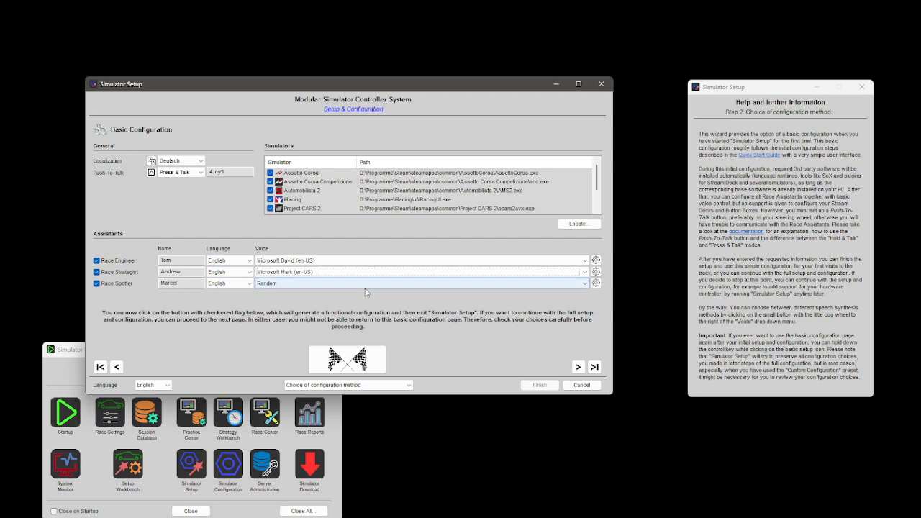
# Open the Race Spotter's voice configuration and try Azure Cognitive Services as its speech synthesizer
pyautogui.click(596, 283)
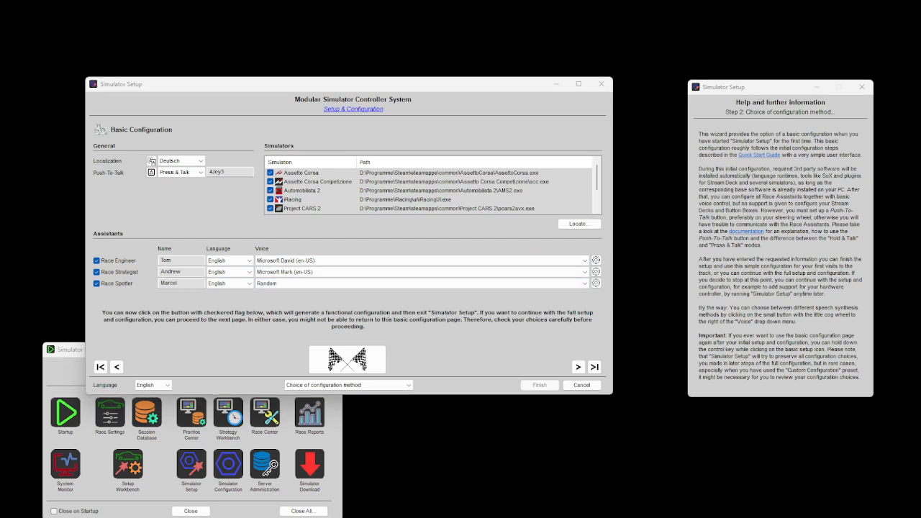
pyautogui.click(466, 193)
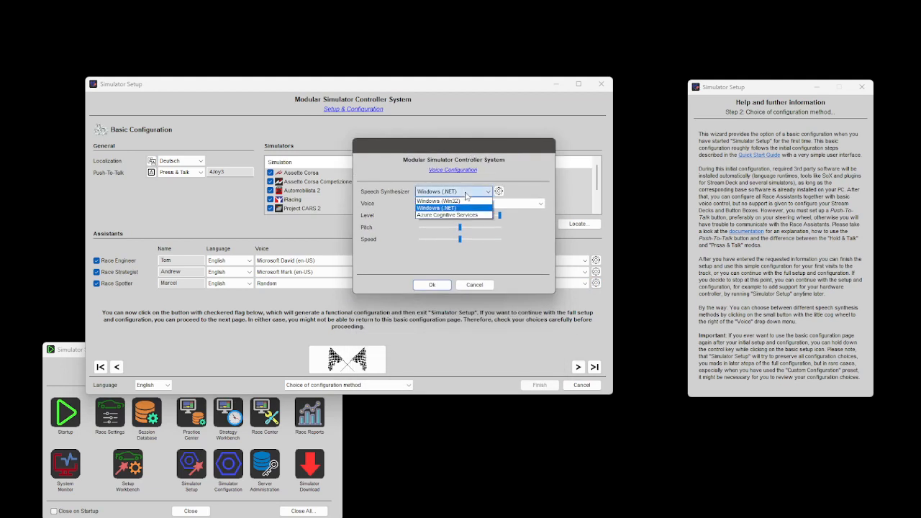
pyautogui.click(458, 214)
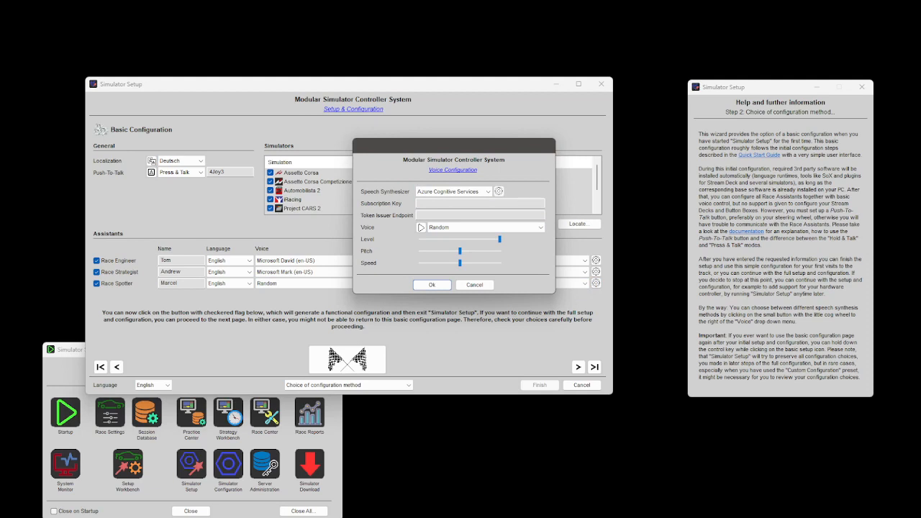
# Look through the old Configuration Patch.ini for the assistants' voice and Azure settings, and move the file out of the way
pyautogui.hotkey('alt', 'Tab')
pyautogui.scroll(-2, 595, 403)
pyautogui.scroll(20, 595, 403)
pyautogui.scroll(-20, 594, 403)
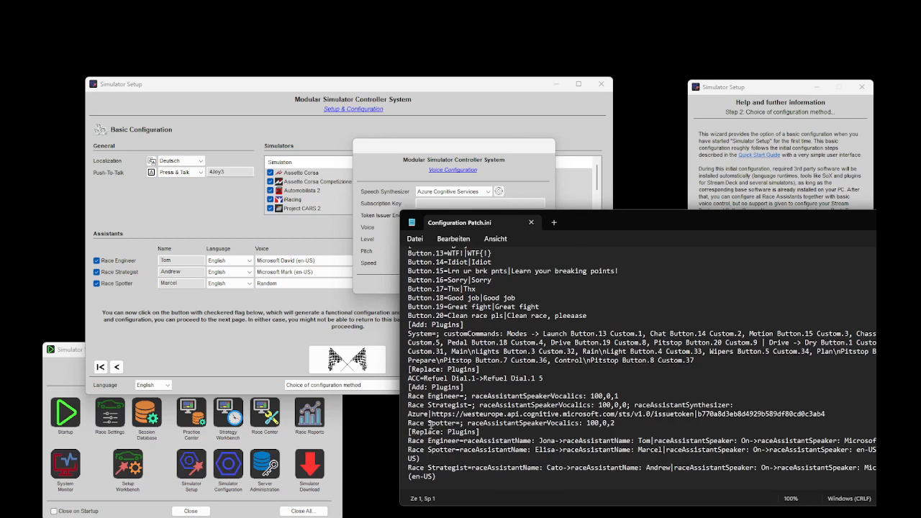
pyautogui.moveTo(573, 226); pyautogui.dragTo(597, 517)
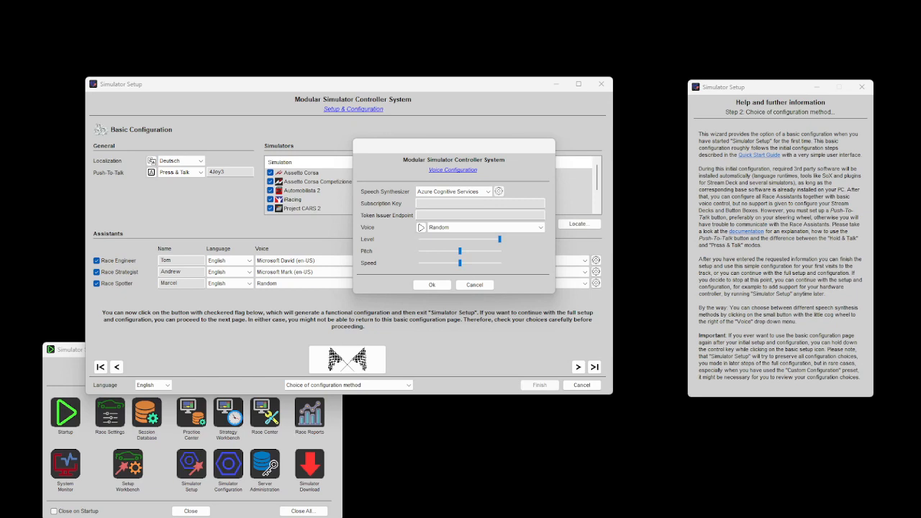
# Set the Race Spotter's speech synthesizer to Windows (.NET) with the voice Microsoft Zira (en-US), and accept the voice configuration
pyautogui.click(444, 193)
pyautogui.click(448, 205)
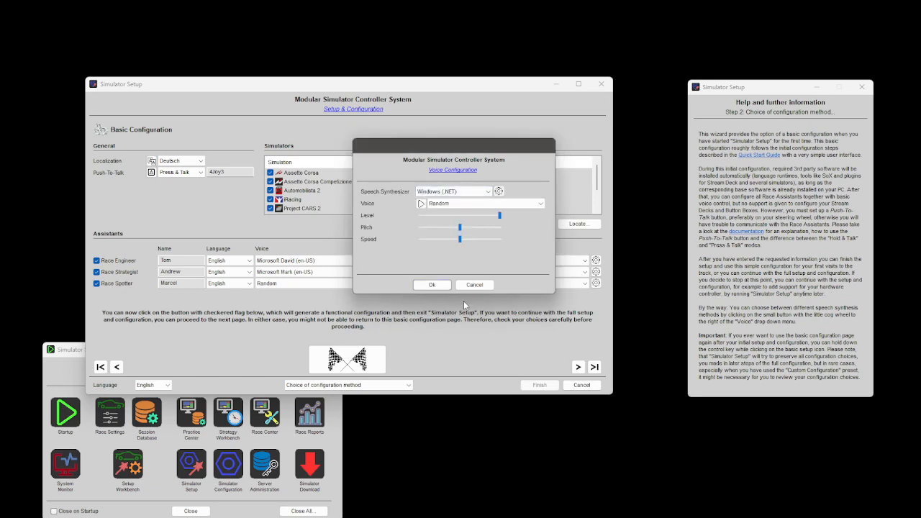
pyautogui.click(443, 204)
pyautogui.click(483, 254)
pyautogui.moveTo(461, 241)
pyautogui.mouseDown()
pyautogui.moveTo(474, 245)
pyautogui.moveTo(460, 243)
pyautogui.mouseUp()
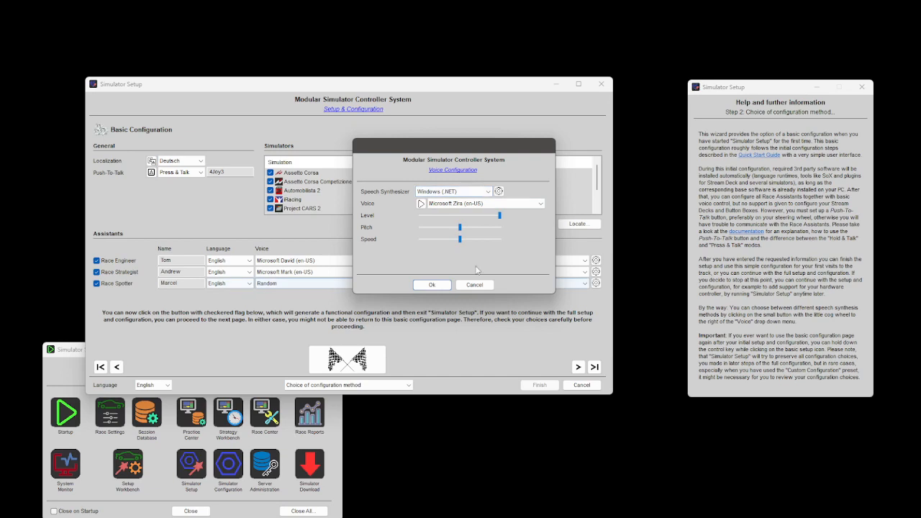
pyautogui.click(432, 285)
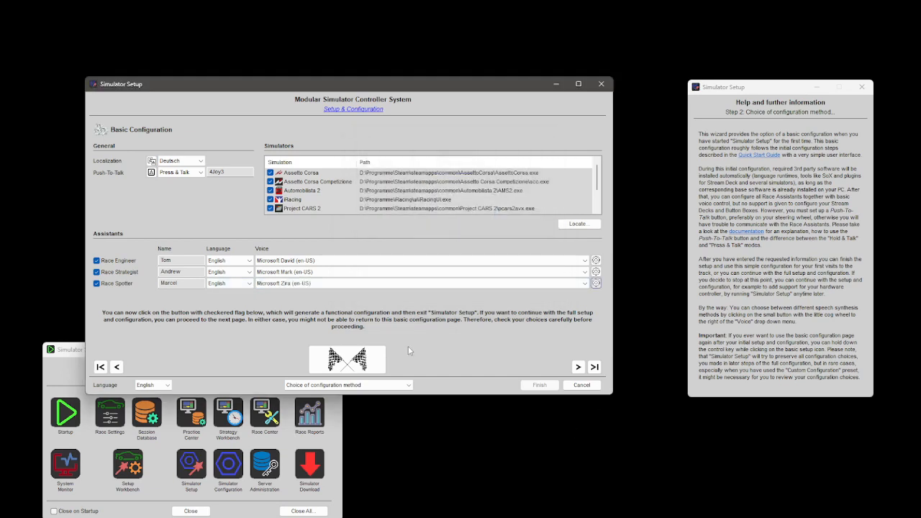
# Rename the Race Spotter to Anna
pyautogui.doubleClick(177, 286)
pyautogui.write('Anna')
pyautogui.press('Tab')
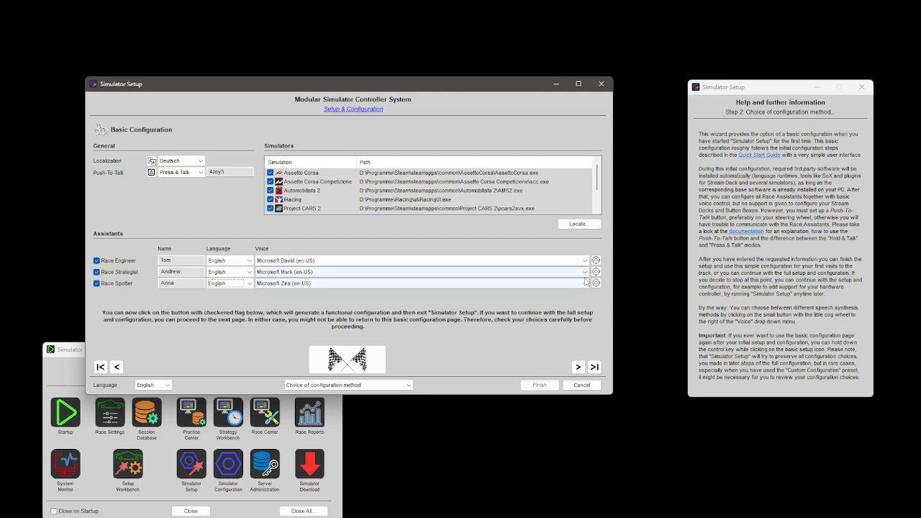
# Play a sample of the Race Spotter's voice, raise its speed slightly above the middle and accept the voice configuration
pyautogui.click(596, 284)
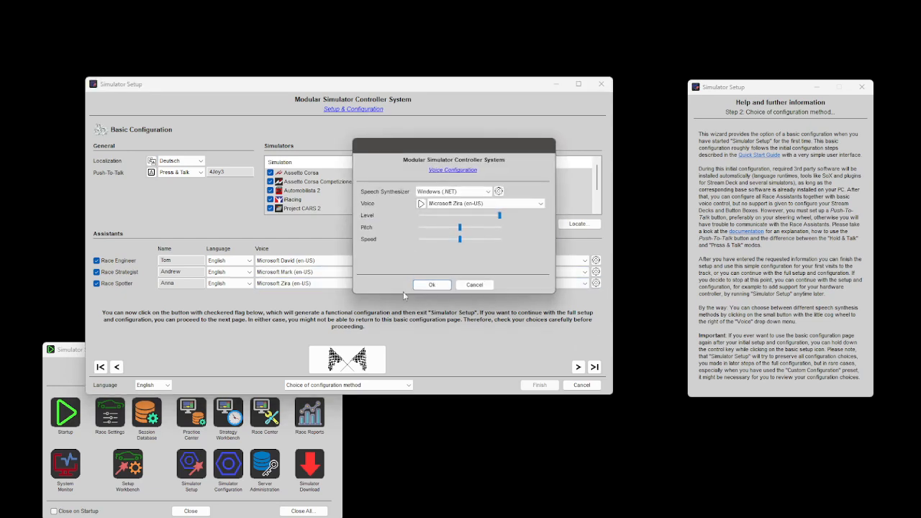
pyautogui.click(422, 204)
pyautogui.moveTo(460, 239); pyautogui.dragTo(480, 241)
pyautogui.moveTo(477, 237)
pyautogui.mouseDown()
pyautogui.moveTo(449, 240)
pyautogui.moveTo(463, 243)
pyautogui.mouseUp()
pyautogui.click(432, 285)
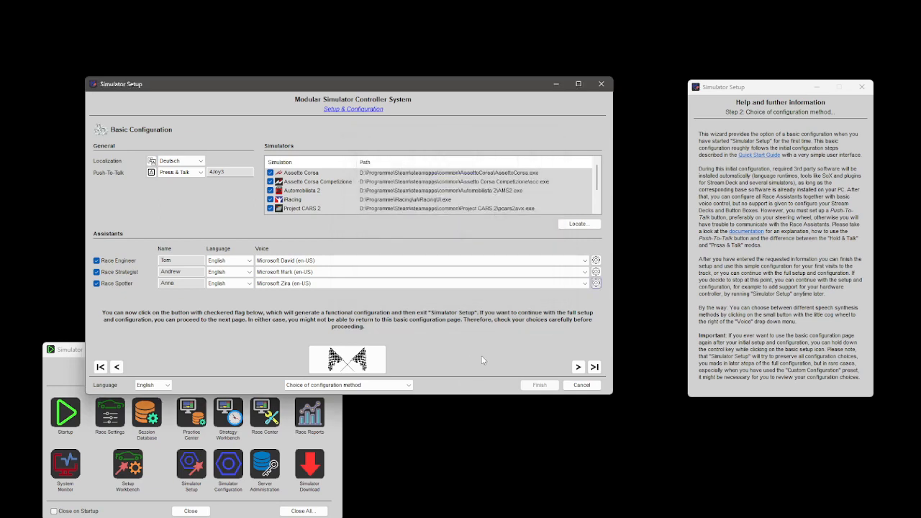
# Visit the module selection page, go back to the configuration method choice and reselect Basic to reopen the Basic Configuration page
pyautogui.click(338, 365)
pyautogui.click(347, 369)
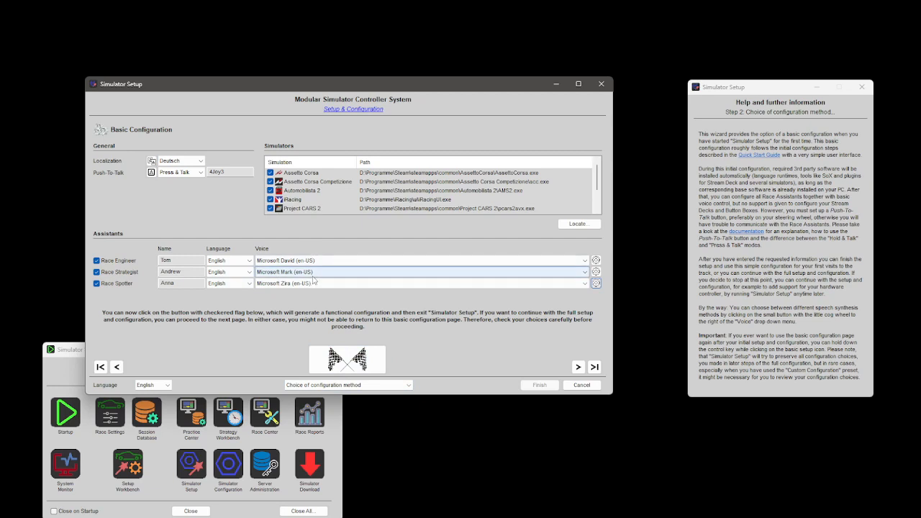
pyautogui.click(578, 367)
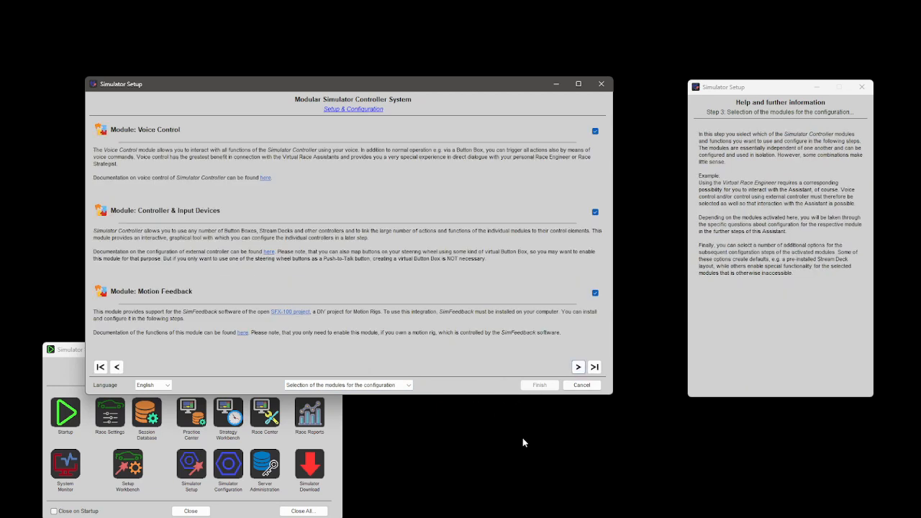
pyautogui.click(116, 368)
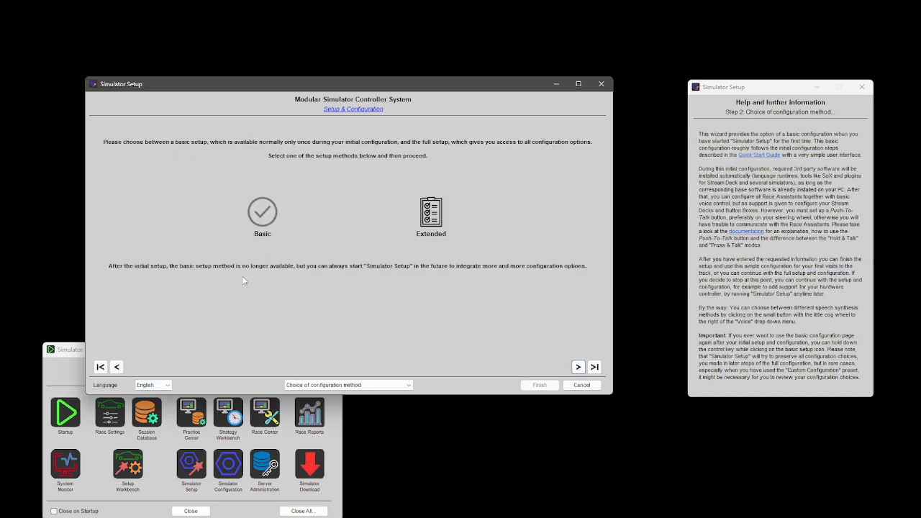
pyautogui.click(262, 210)
pyautogui.click(578, 367)
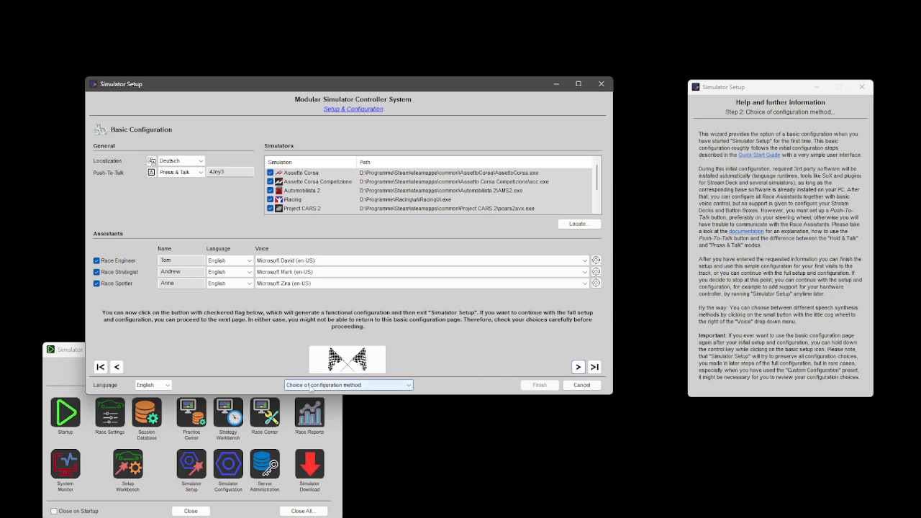
# Go to the Presets & Special Configurations page and add the Configuration Patch (for experts) preset to the selected presets
pyautogui.click(345, 385)
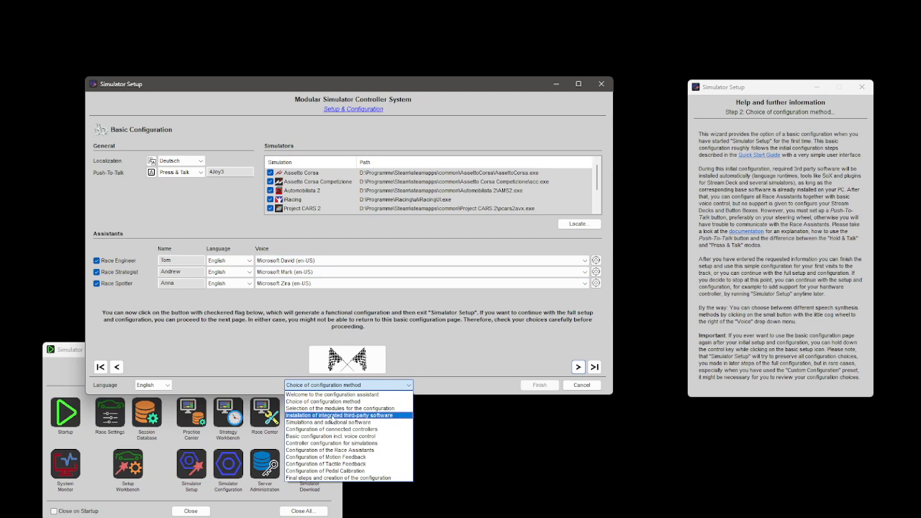
pyautogui.click(332, 417)
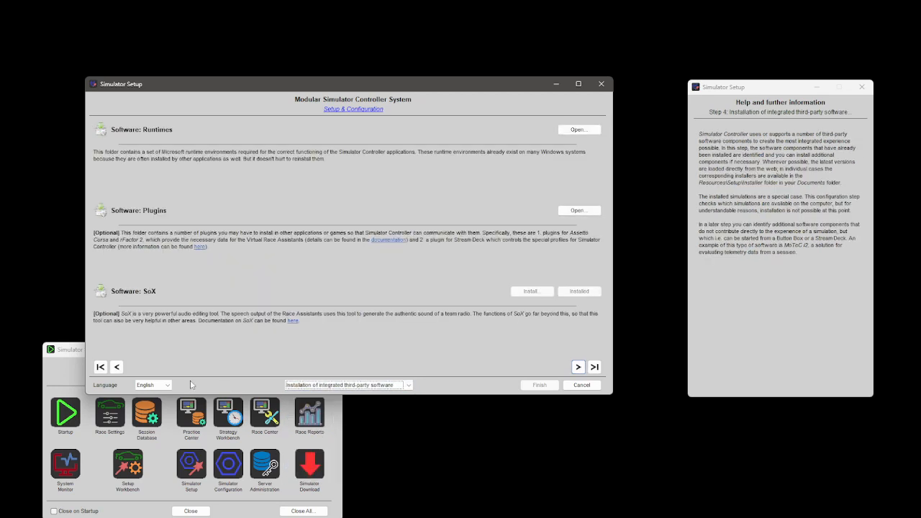
pyautogui.click(117, 367)
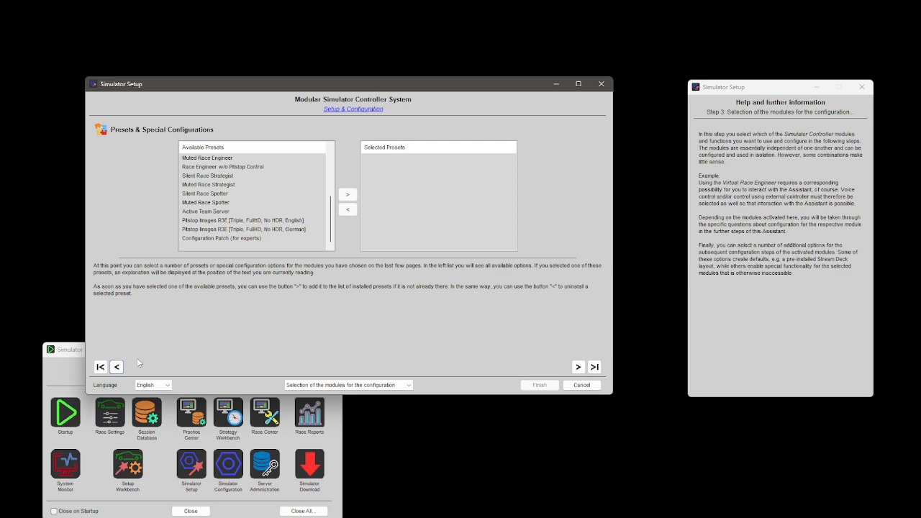
pyautogui.click(201, 240)
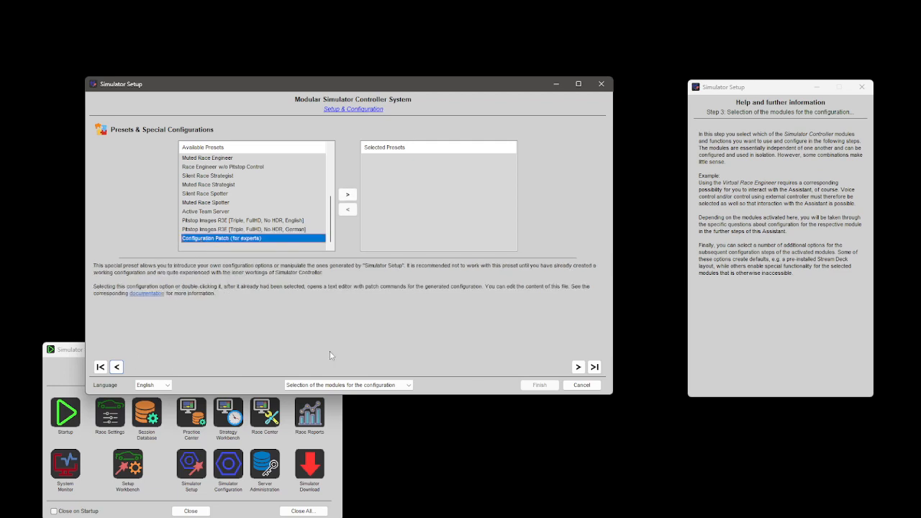
pyautogui.click(353, 197)
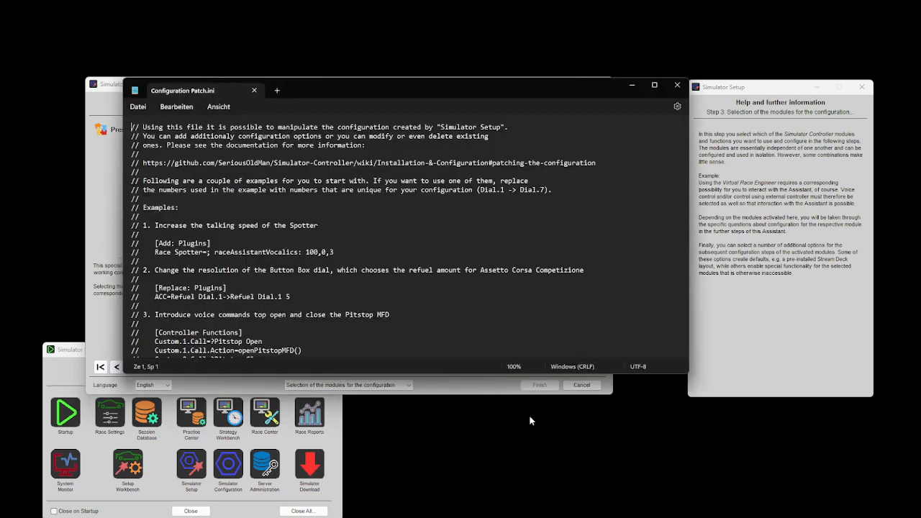
# Examine the commented example patches in the newly opened Configuration Patch.ini
pyautogui.moveTo(335, 90); pyautogui.dragTo(470, 196)
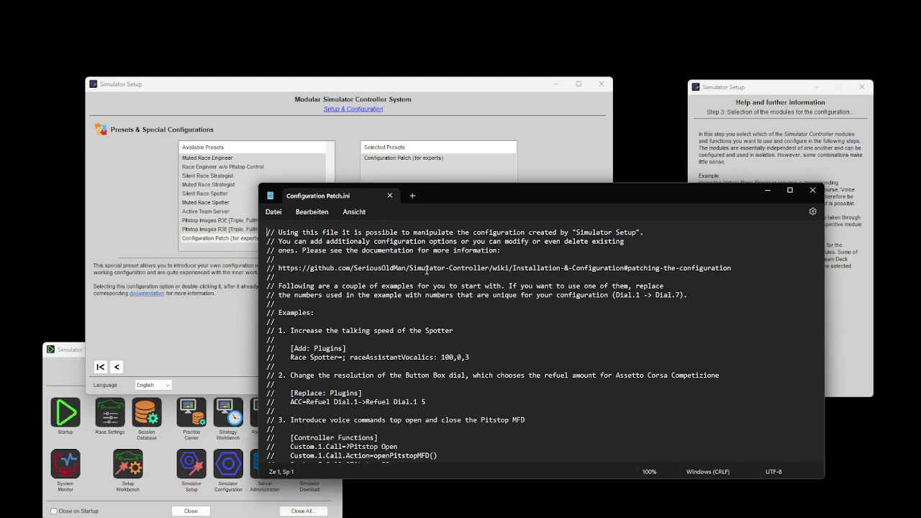
pyautogui.scroll(-11, 422, 270)
pyautogui.scroll(-15, 423, 271)
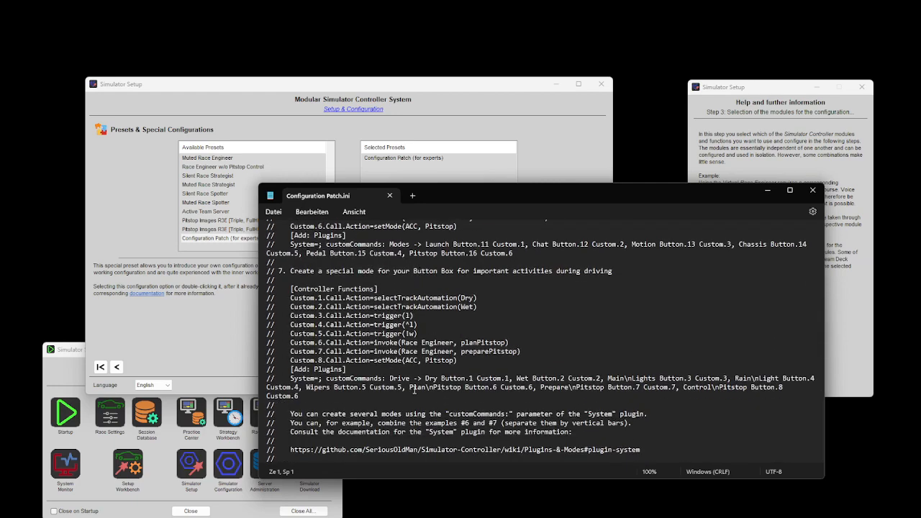
pyautogui.scroll(15, 415, 390)
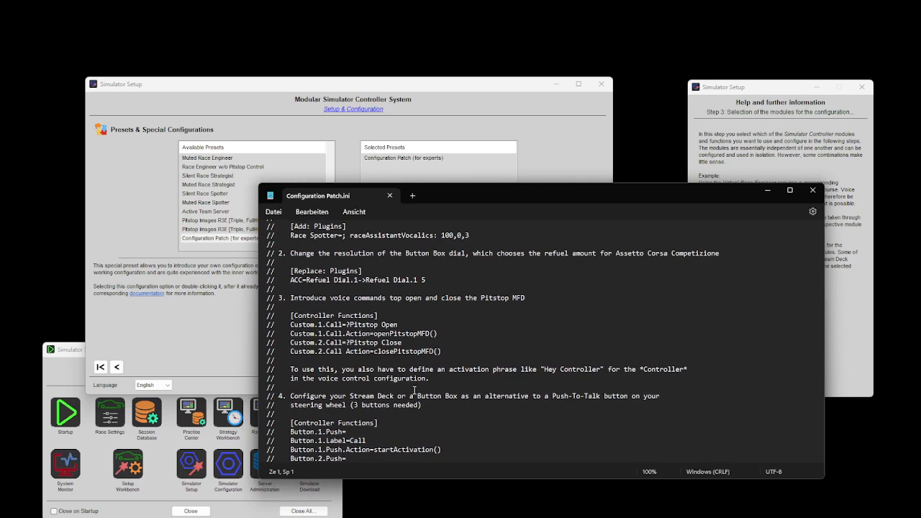
pyautogui.scroll(-15, 414, 389)
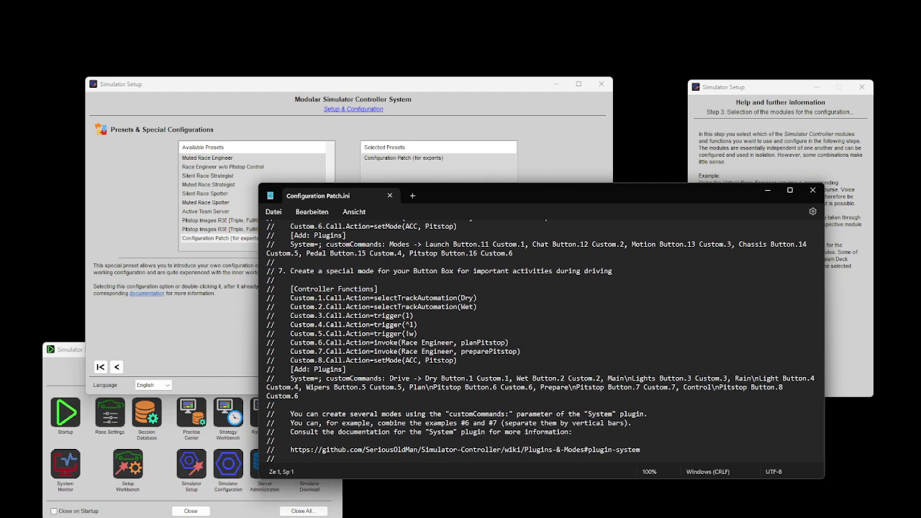
# Bring back the old Configuration Patch.ini and copy its entries from [Controller Functions] through the line ACC=Refuel Dial.1->Refuel Dial.1 5
pyautogui.moveTo(672, 515); pyautogui.dragTo(680, 170)
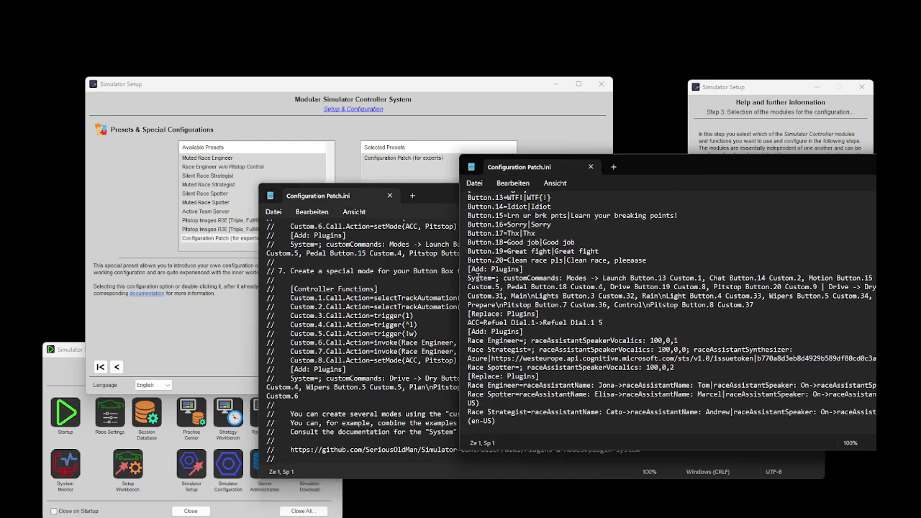
pyautogui.scroll(8, 478, 277)
pyautogui.scroll(10, 478, 276)
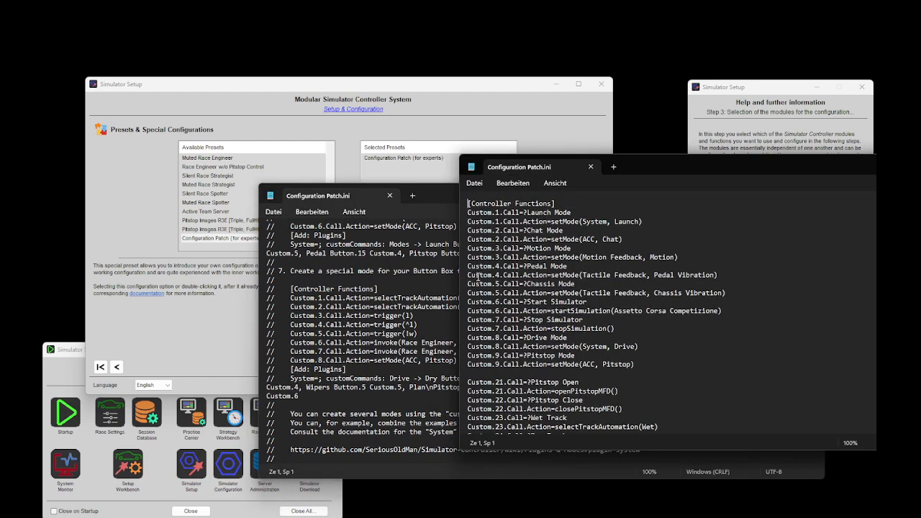
pyautogui.moveTo(468, 204); pyautogui.dragTo(774, 332)
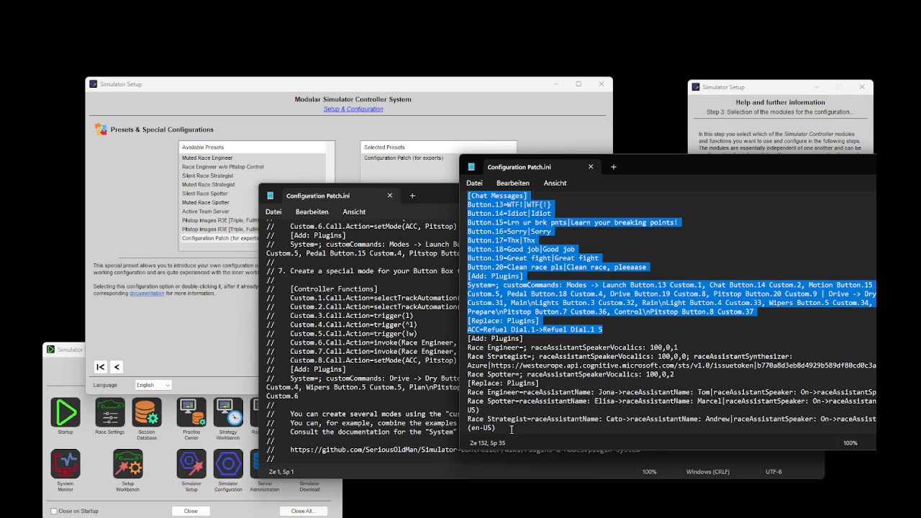
# Paste the copied entries below the last comment of the new Configuration Patch.ini, and close the file with its changes saved
pyautogui.click(431, 194)
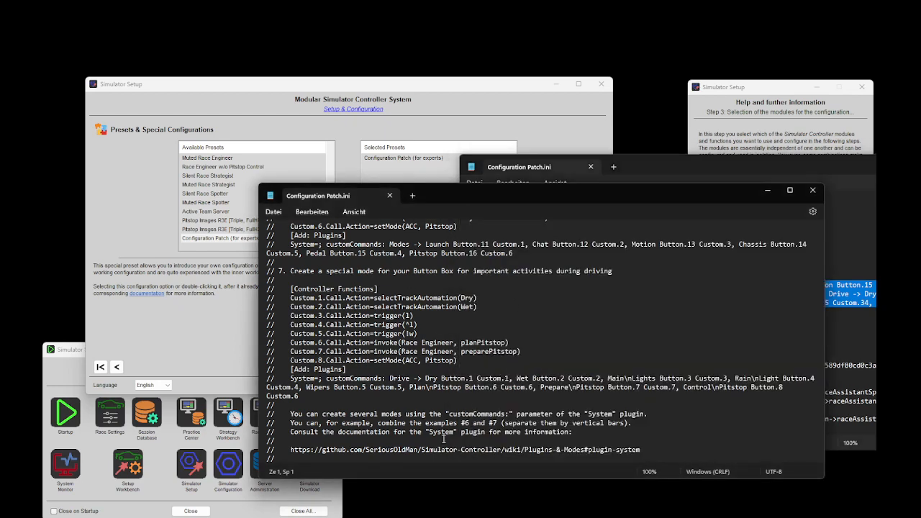
pyautogui.hotkey('ctrl', 'End')
pyautogui.press('Return')
pyautogui.press('Return')
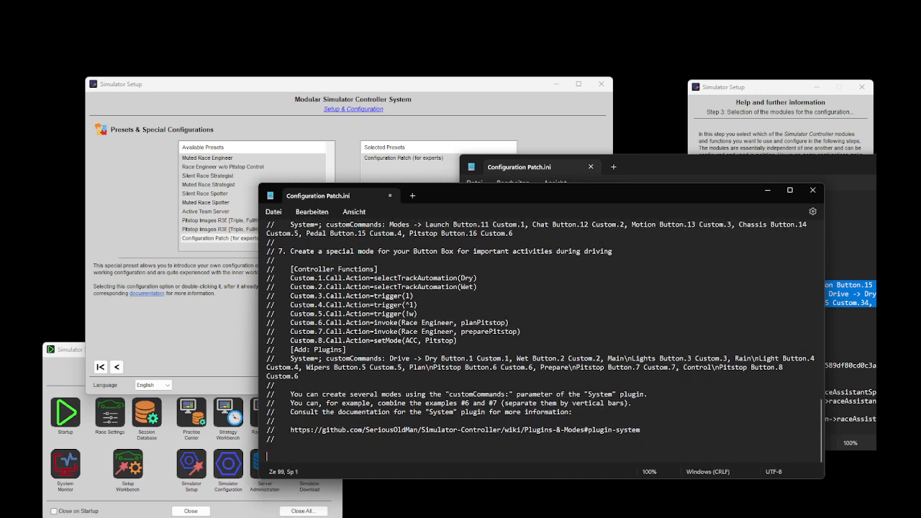
pyautogui.hotkey('ctrl', 'v')
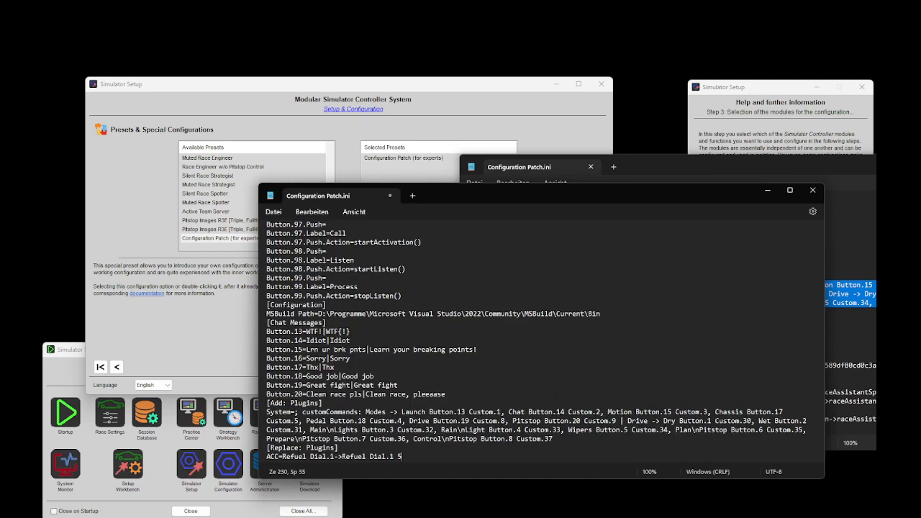
pyautogui.click(814, 191)
pyautogui.click(457, 363)
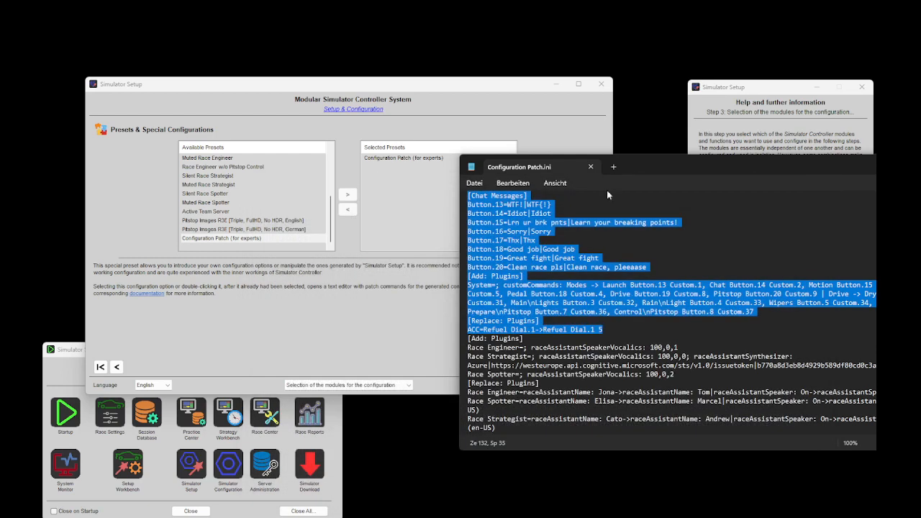
# Close the old Configuration Patch.ini and go to the setup step Choice of configuration method
pyautogui.moveTo(654, 169); pyautogui.dragTo(294, 229)
pyautogui.click(649, 222)
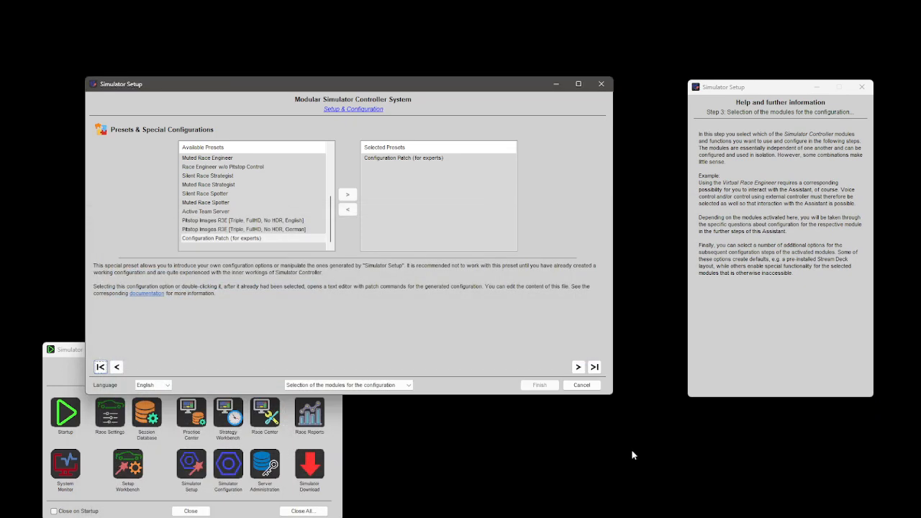
pyautogui.click(306, 386)
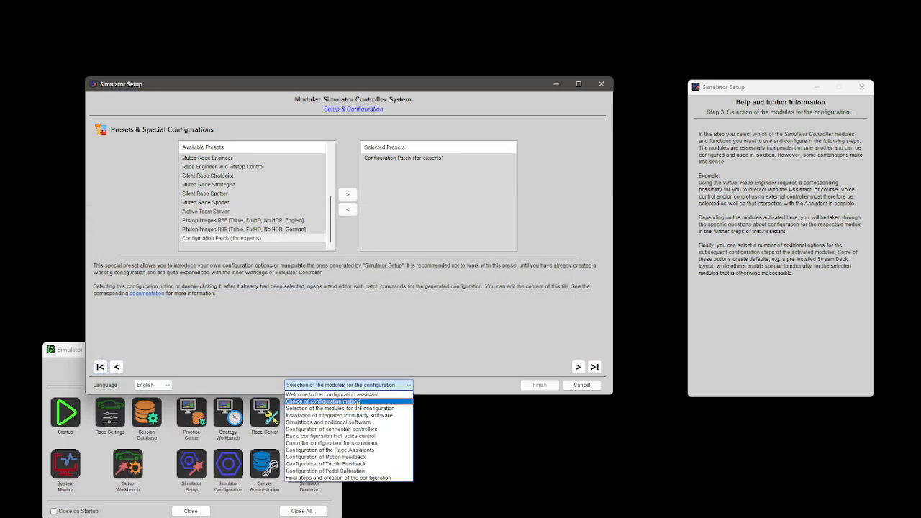
pyautogui.click(356, 401)
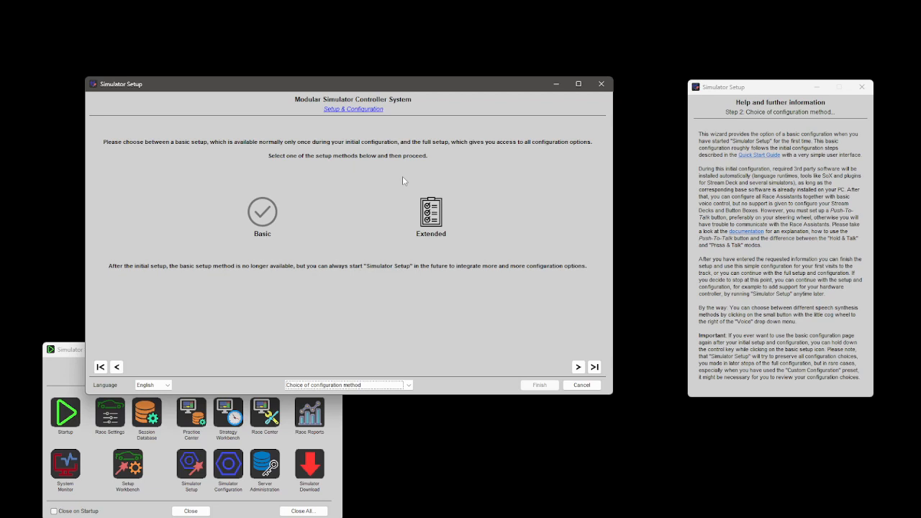
# Return to the Presets & Special Configurations page and view the file of the selected Configuration Patch preset, closing it without edits
pyautogui.click(390, 386)
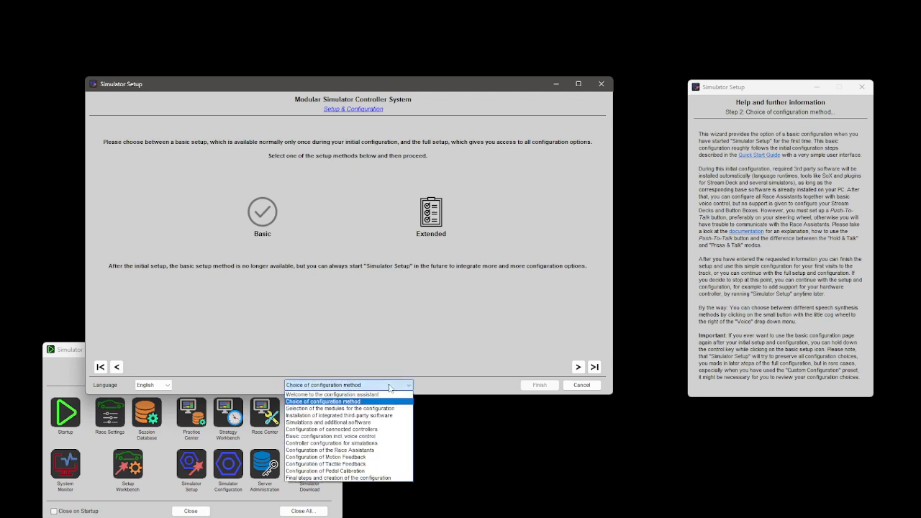
pyautogui.click(368, 416)
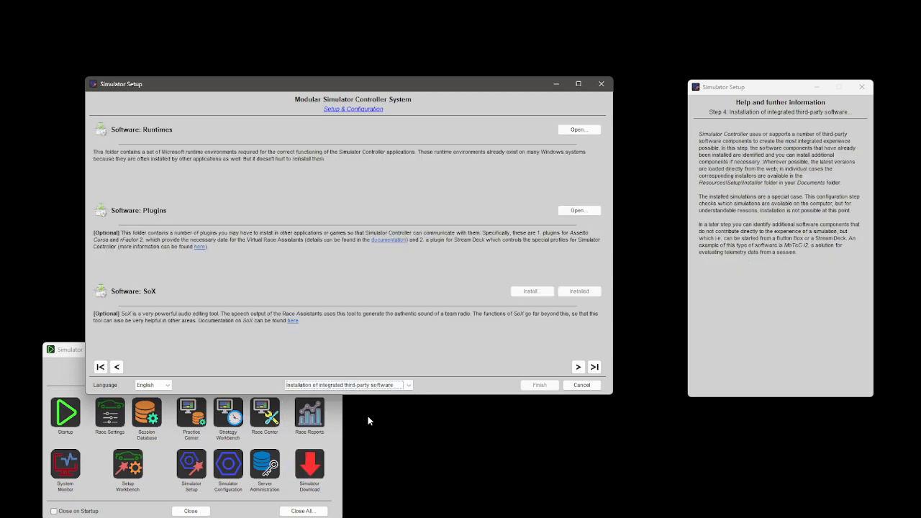
pyautogui.click(117, 368)
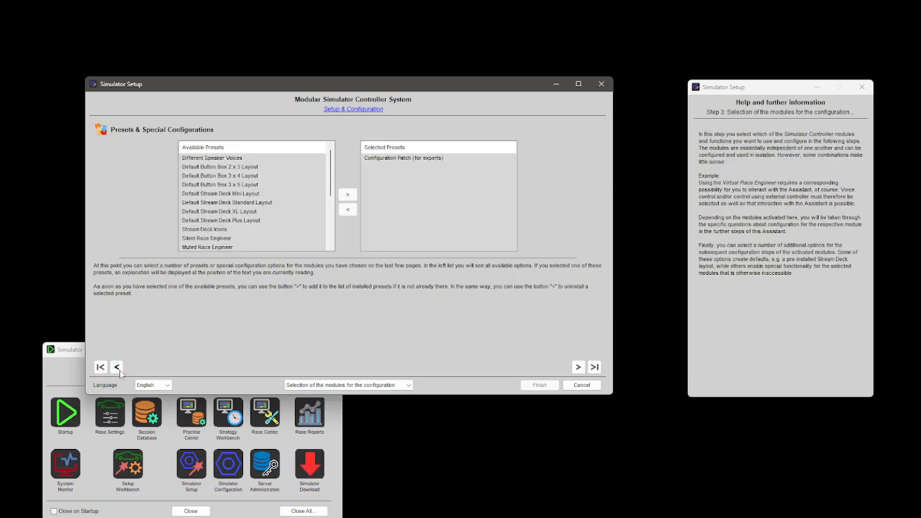
pyautogui.click(429, 159)
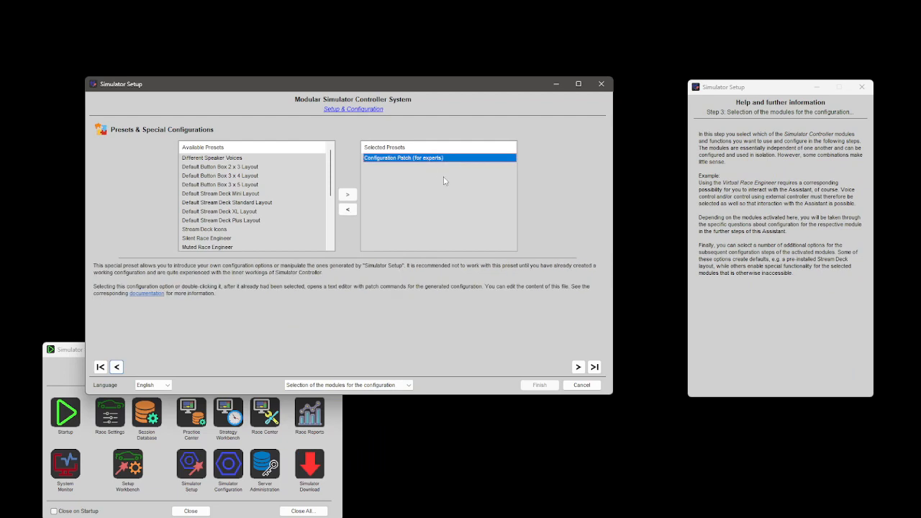
pyautogui.doubleClick(384, 159)
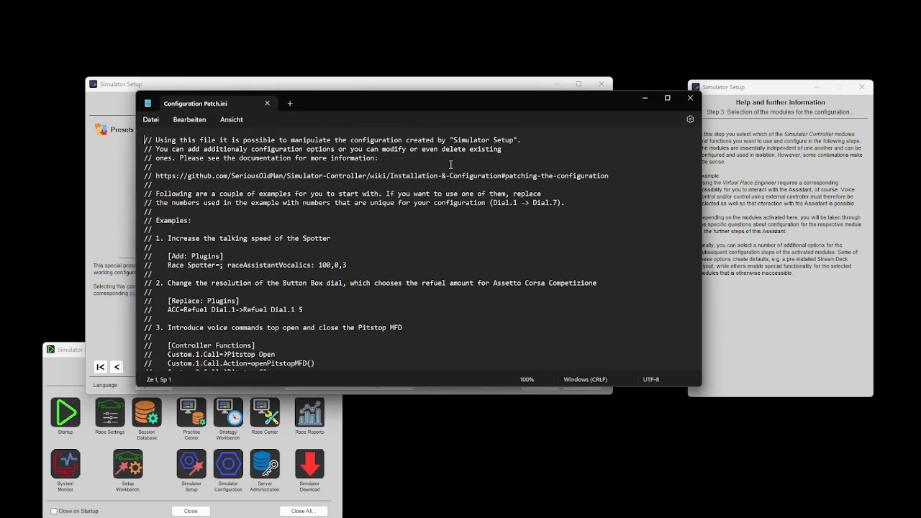
pyautogui.click(690, 97)
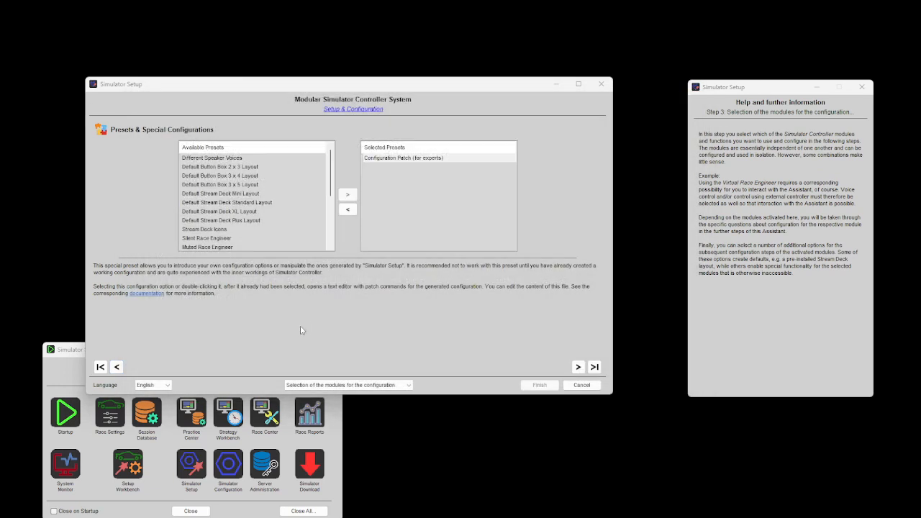
# Open the Basic Configuration page with the Basic setup method, step back out of it, and reopen it the same way
pyautogui.click(295, 385)
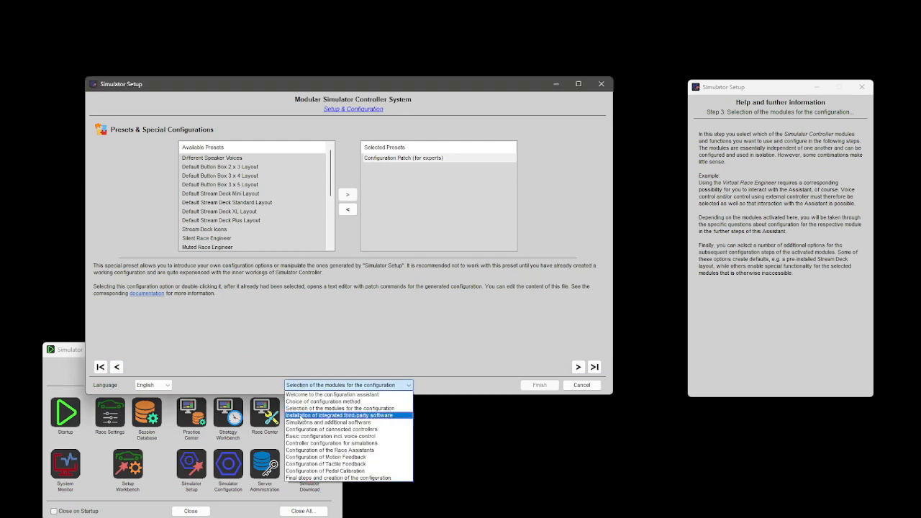
pyautogui.click(304, 402)
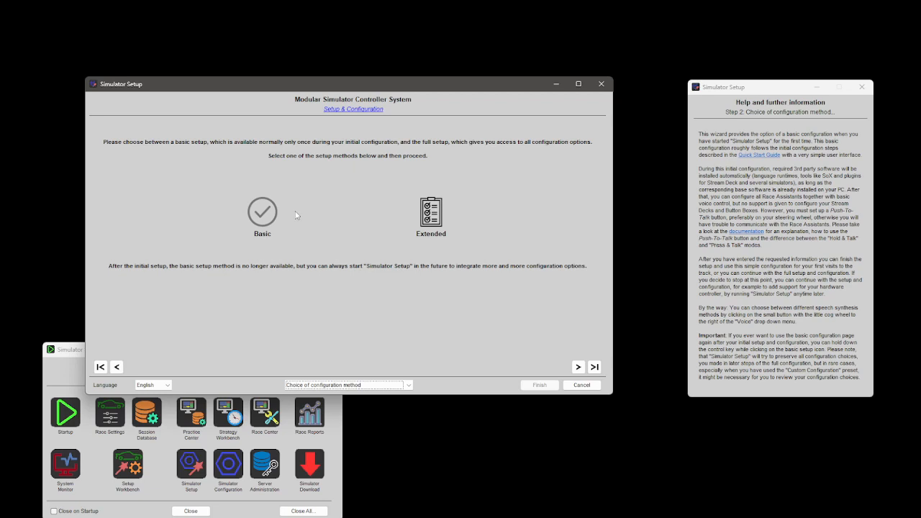
pyautogui.click(267, 221)
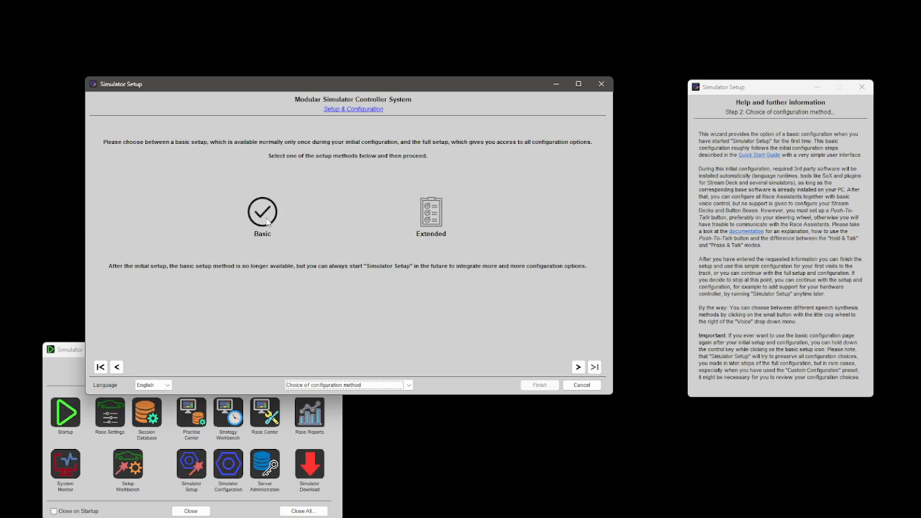
pyautogui.click(578, 367)
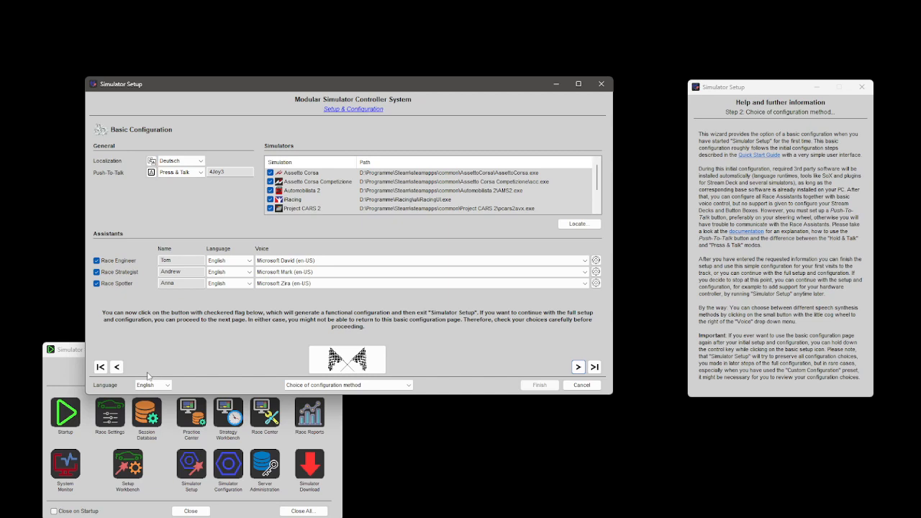
pyautogui.click(115, 368)
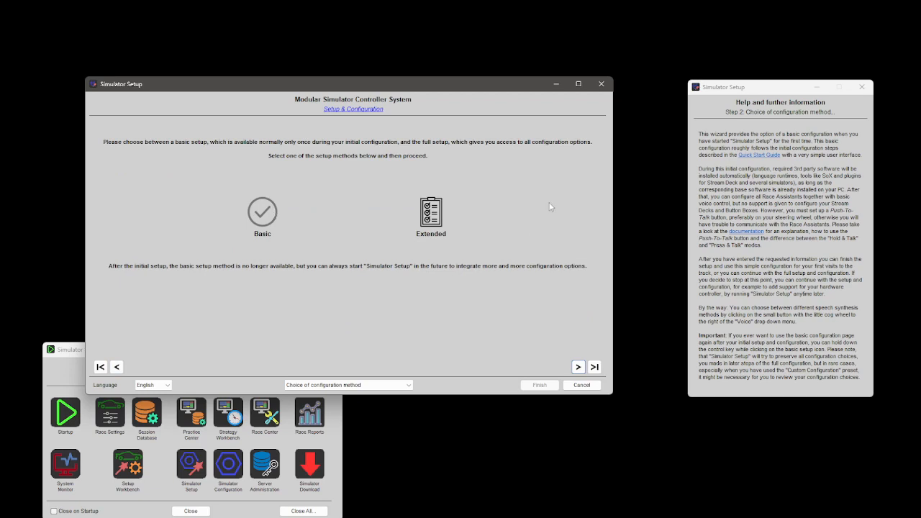
pyautogui.click(265, 223)
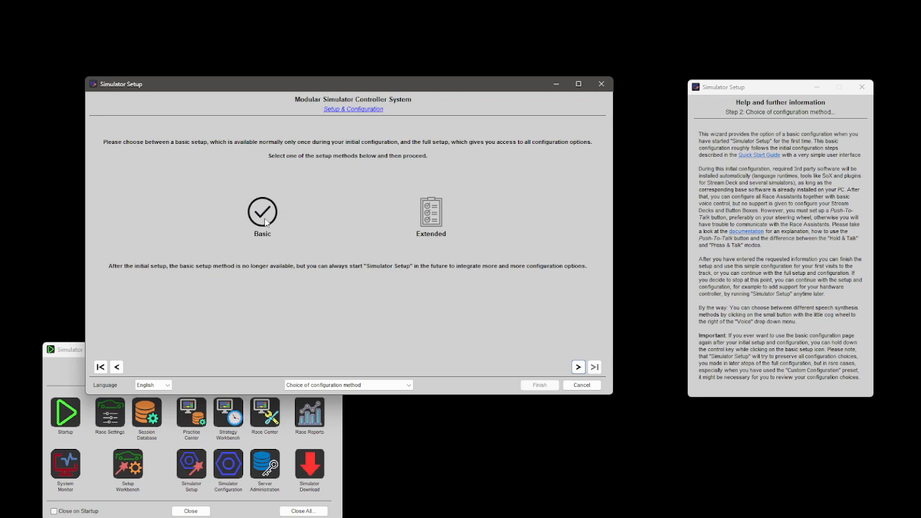
pyautogui.click(578, 368)
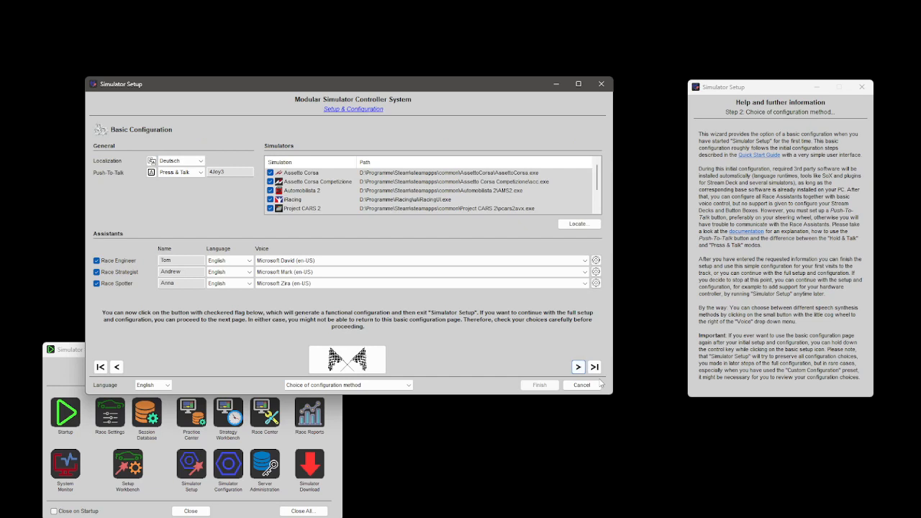
# Open a File Explorer window and bring Simulator Setup back in front of it
pyautogui.click(531, 411)
pyautogui.moveTo(403, 517); pyautogui.dragTo(435, 178)
pyautogui.click(412, 139)
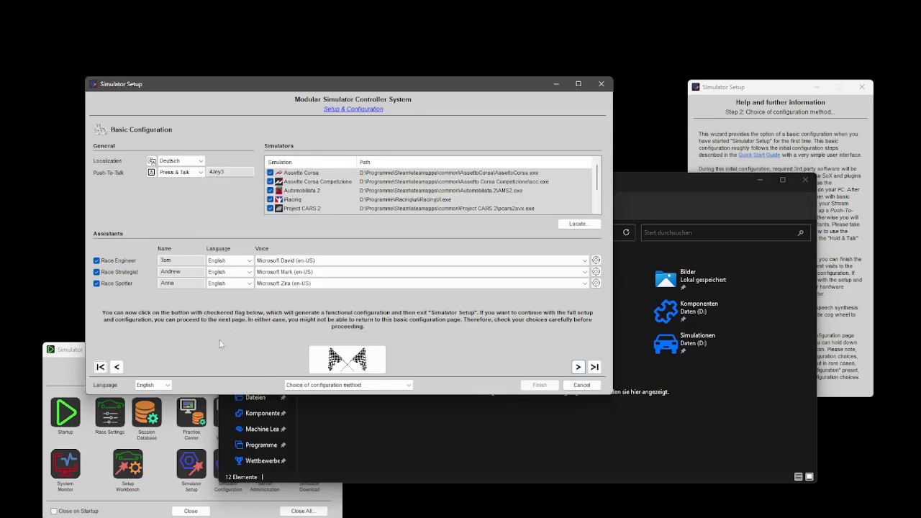
# Leave Basic Configuration for the Presets & Special Configurations page, and check the Configuration Patch preset's file once more before closing it
pyautogui.click(328, 385)
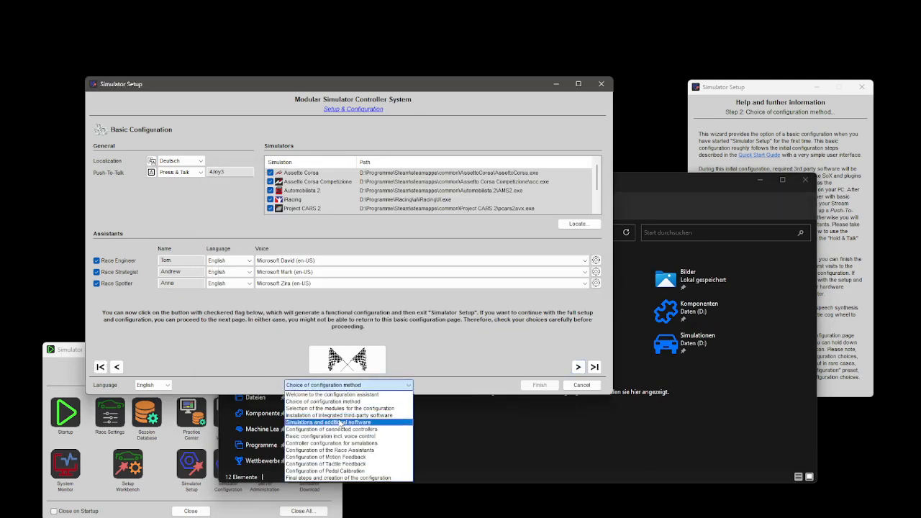
pyautogui.click(338, 415)
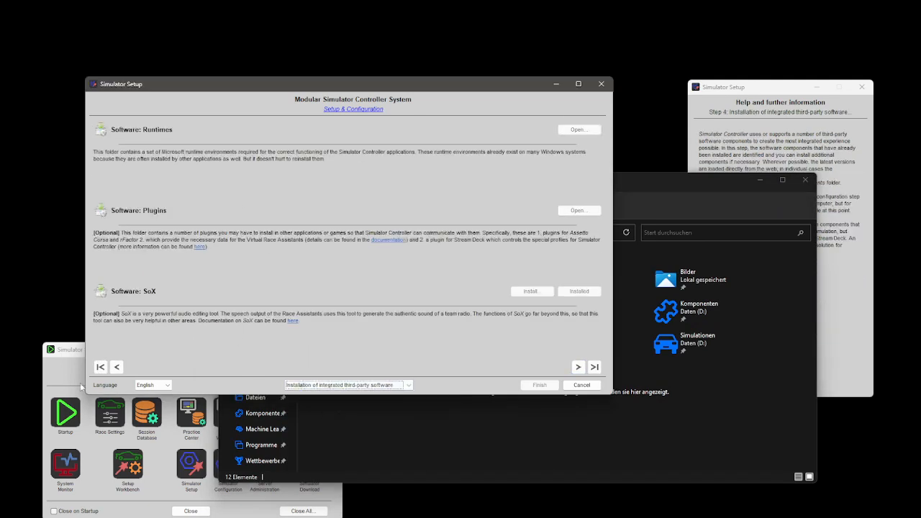
pyautogui.click(116, 367)
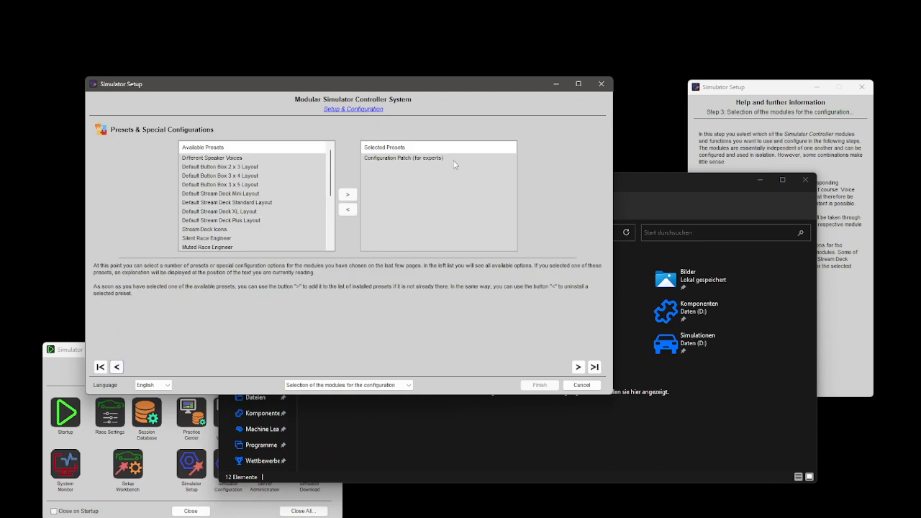
pyautogui.doubleClick(418, 159)
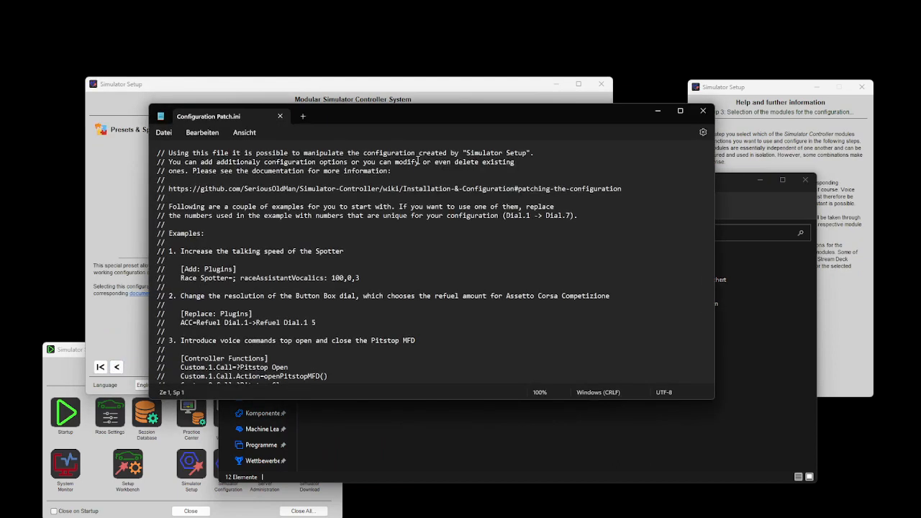
pyautogui.click(703, 111)
# Switch to File Explorer and browse to the Setup folder inside Dokumente > Simulator Controller to locate Configuration Patch.ini
pyautogui.click(640, 178)
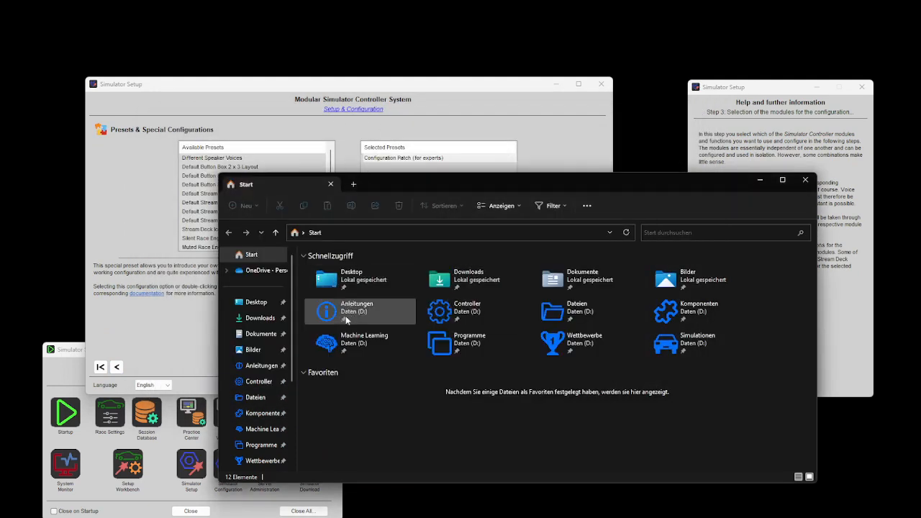
pyautogui.click(271, 341)
pyautogui.scroll(-4, 338, 345)
pyautogui.click(340, 421)
pyautogui.doubleClick(338, 420)
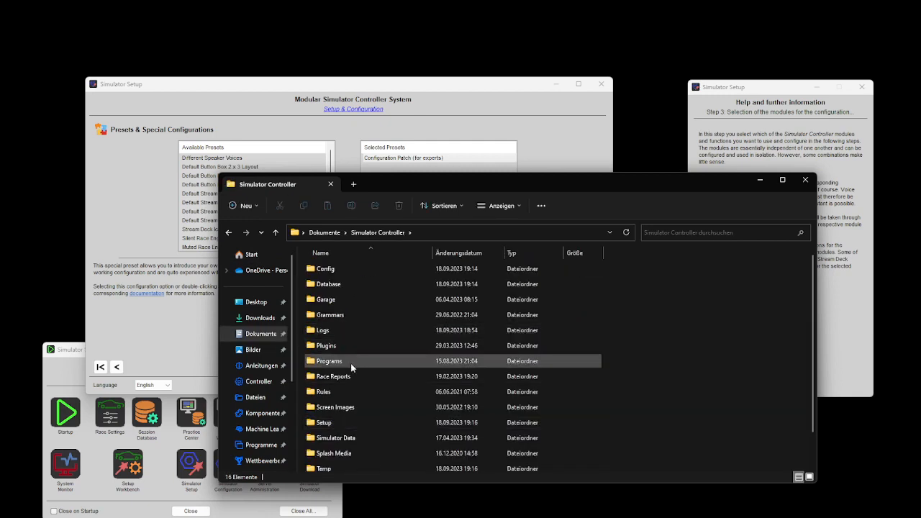
pyautogui.doubleClick(333, 425)
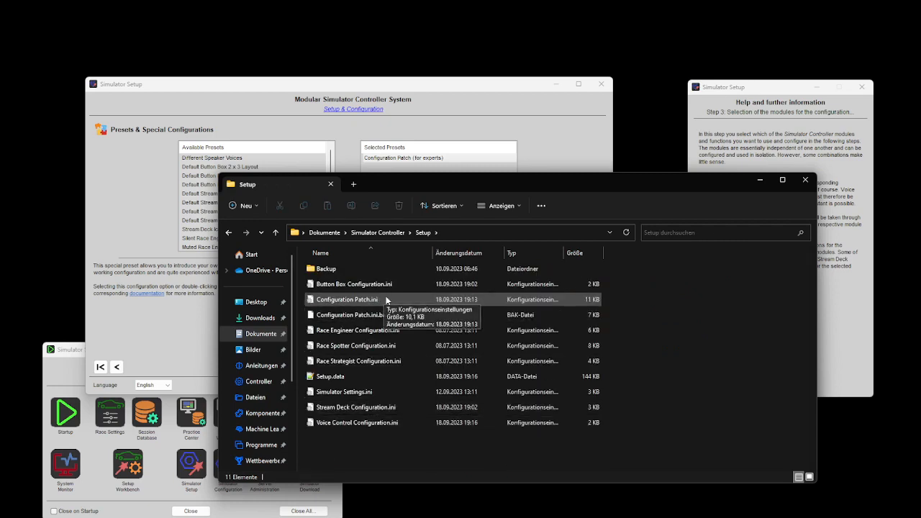
# Return to Simulator Setup, go to its final page, and look back at the Pedal Calibration and Tactile Feedback configuration pages
pyautogui.click(416, 101)
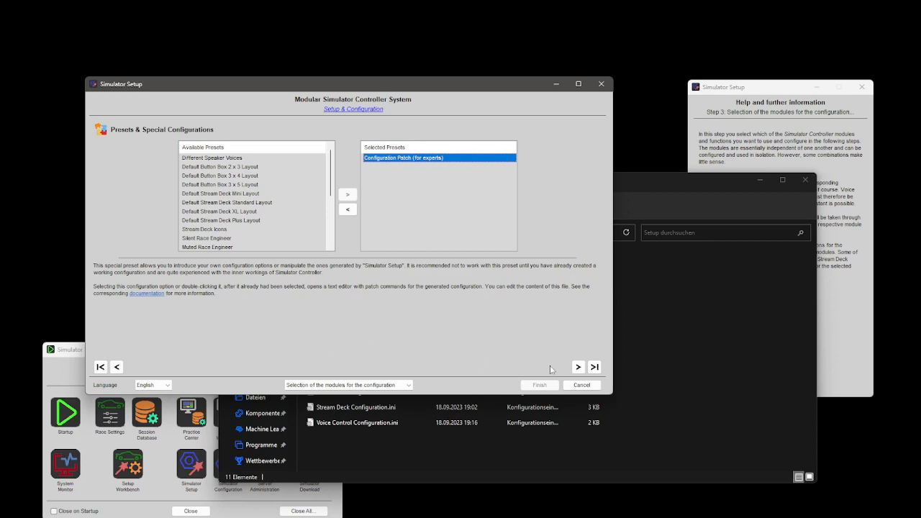
pyautogui.click(595, 367)
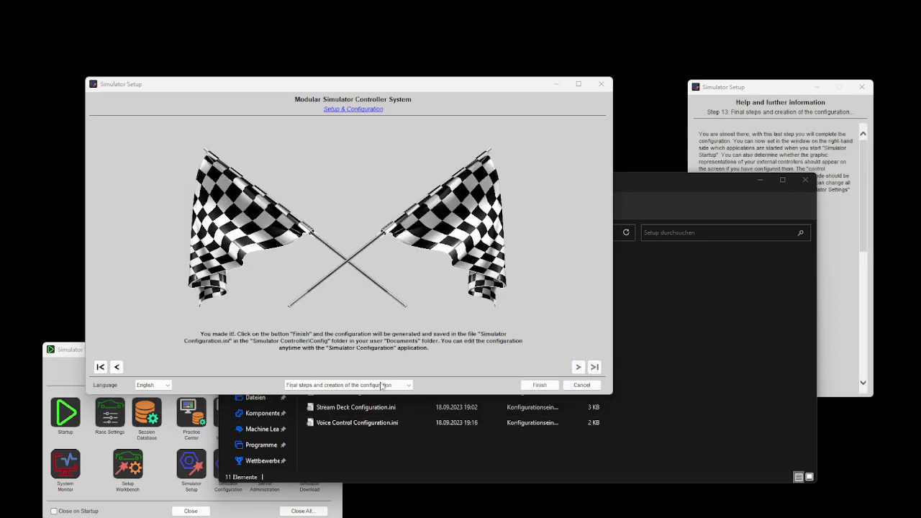
pyautogui.click(539, 385)
pyautogui.click(117, 367)
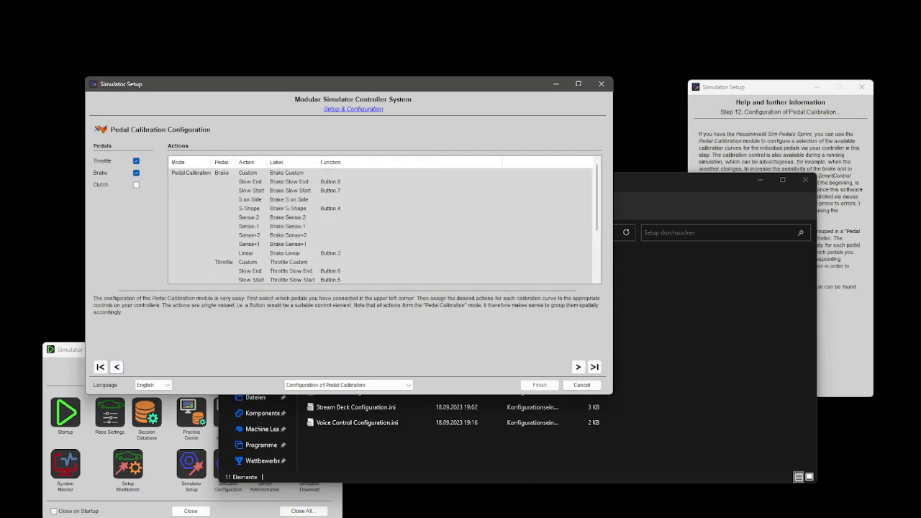
pyautogui.click(116, 367)
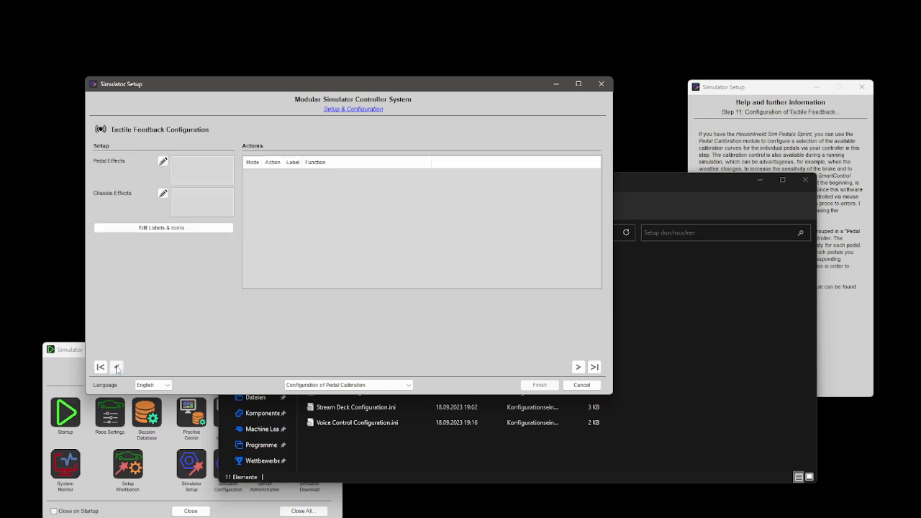
pyautogui.click(578, 367)
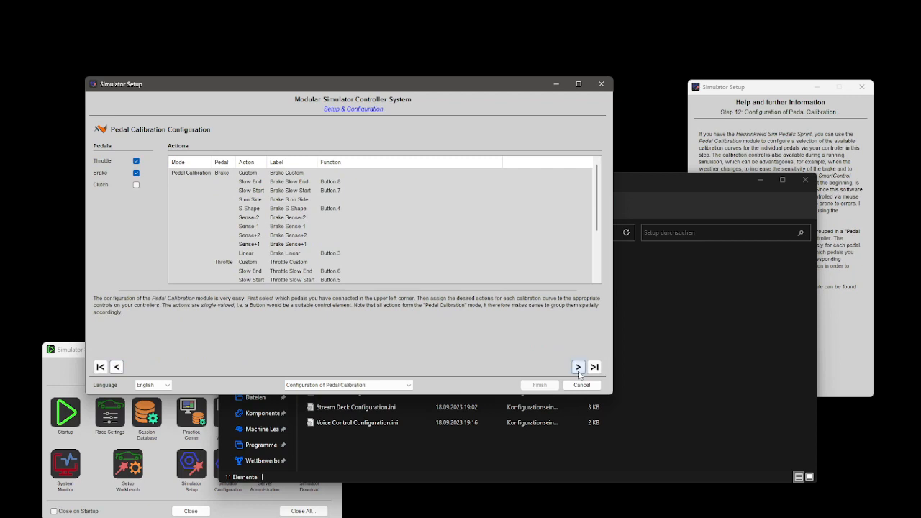
# Go to the final setup page and finish the setup to generate and save the configuration
pyautogui.click(579, 368)
pyautogui.click(542, 385)
pyautogui.click(492, 313)
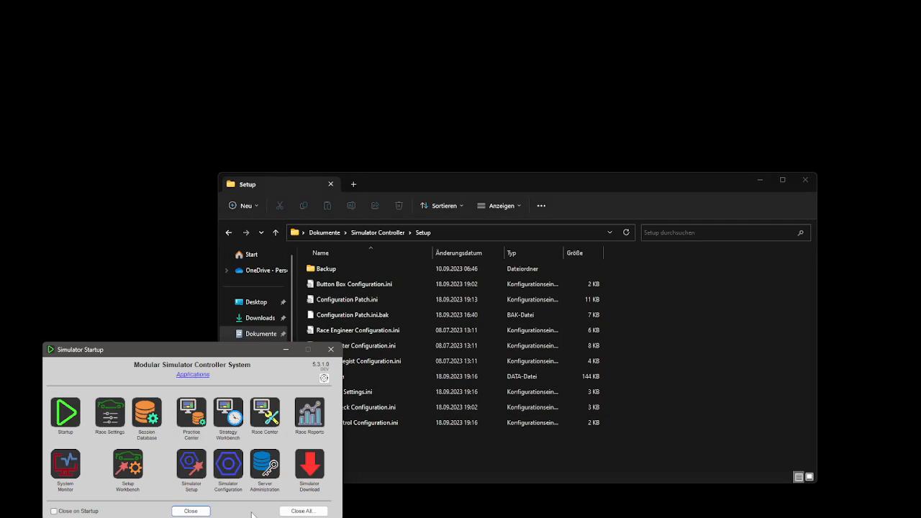
# Open Simulator Configuration, set the localization to English, and save the configuration
pyautogui.click(232, 467)
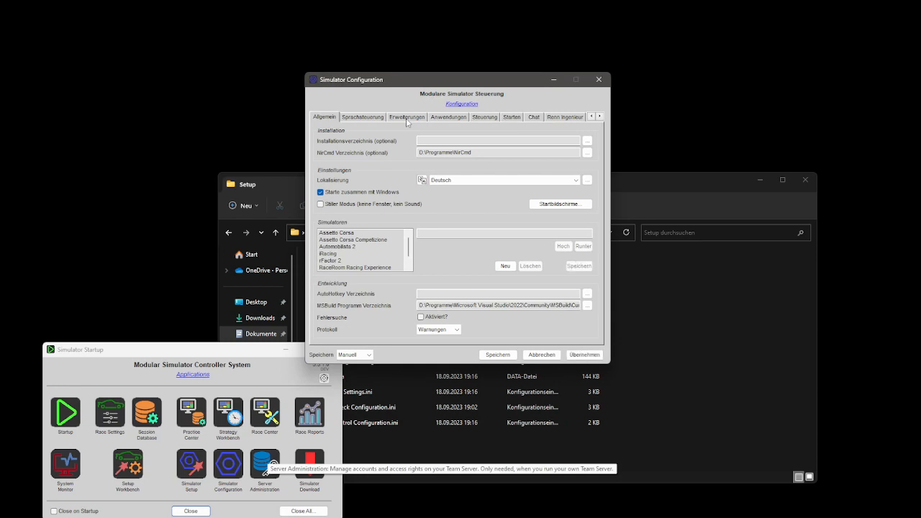
pyautogui.click(453, 181)
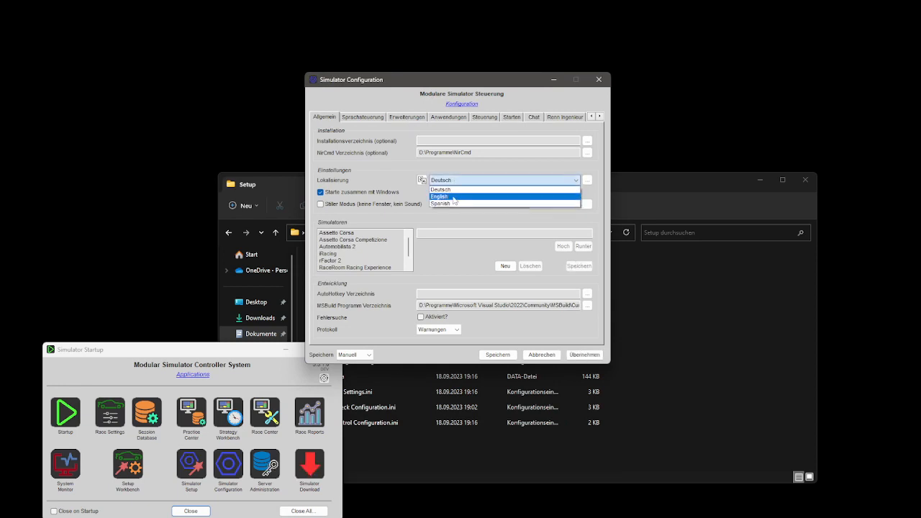
pyautogui.click(453, 197)
pyautogui.click(499, 355)
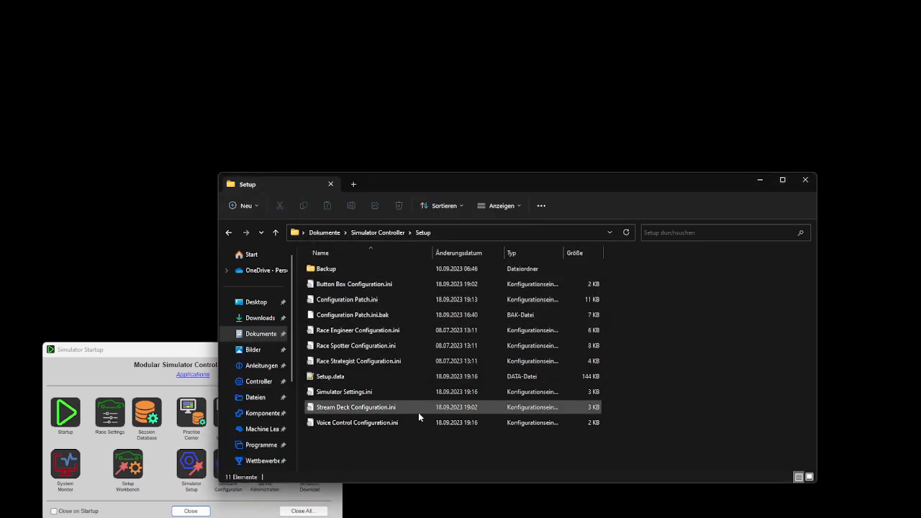
# Open Simulator Configuration and examine the Race Spotter plugin's arguments, highlighting the value of raceAssistantName
pyautogui.click(153, 375)
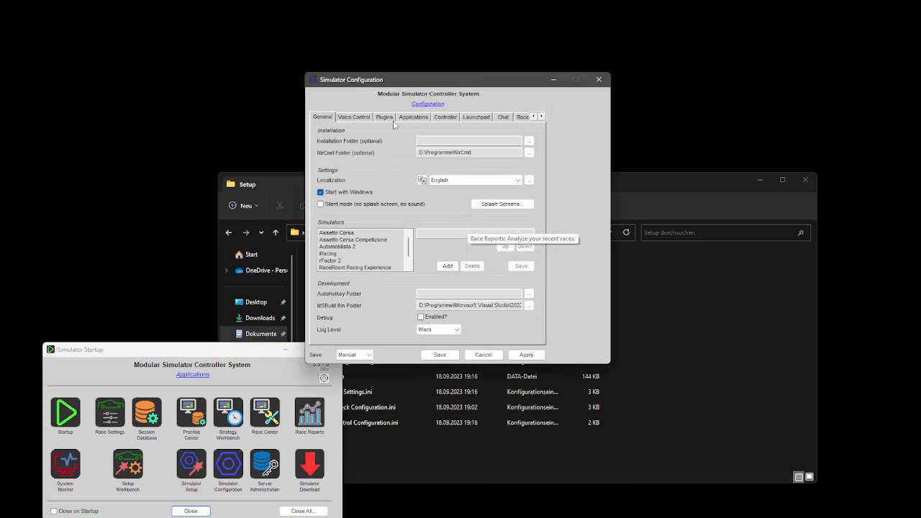
pyautogui.click(379, 119)
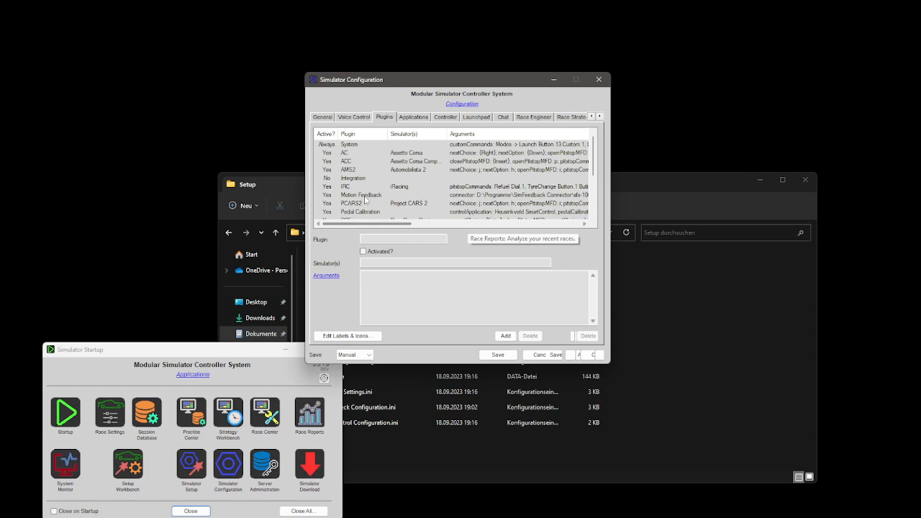
pyautogui.scroll(-3, 364, 189)
pyautogui.click(362, 171)
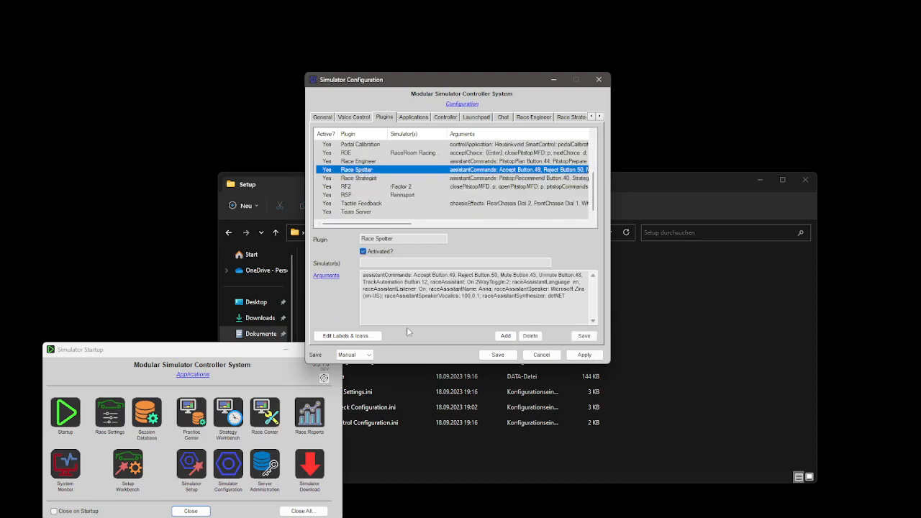
pyautogui.doubleClick(486, 289)
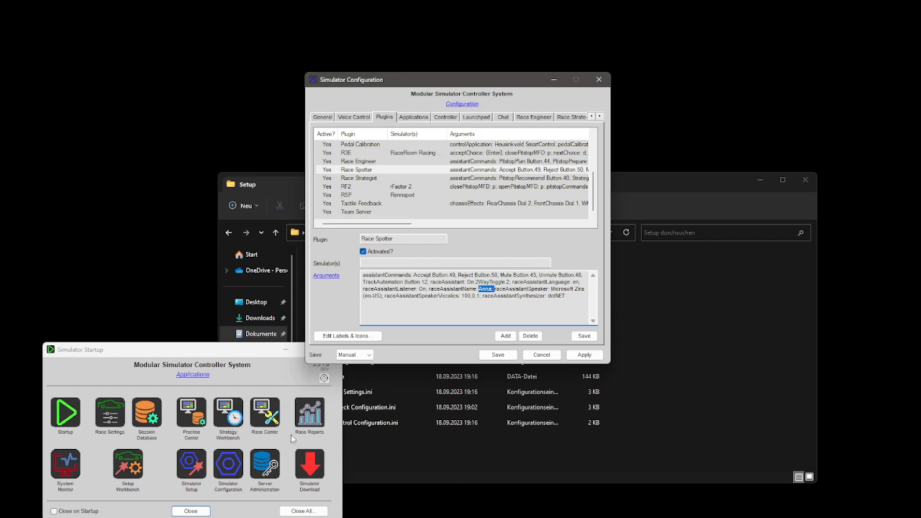
# Start Simulator Setup, go to the Presets & Special Configurations page, and look through the available presets
pyautogui.click(192, 465)
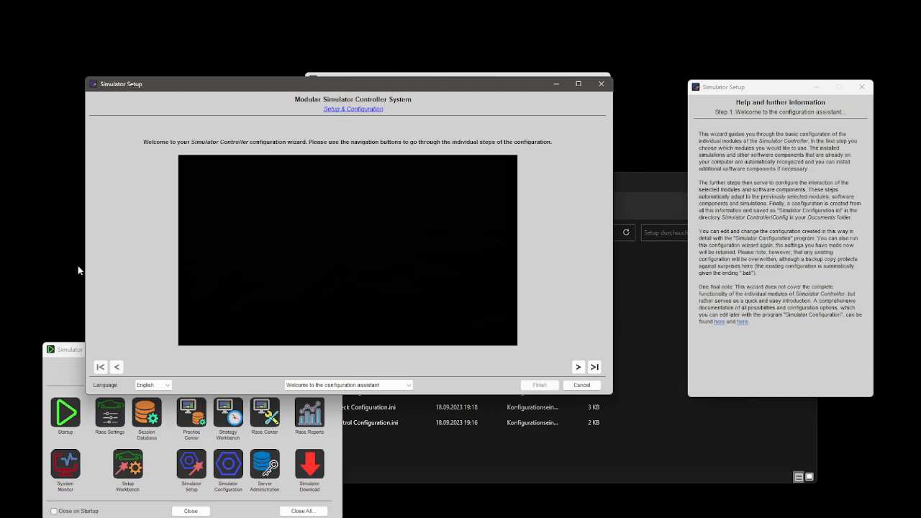
pyautogui.click(298, 387)
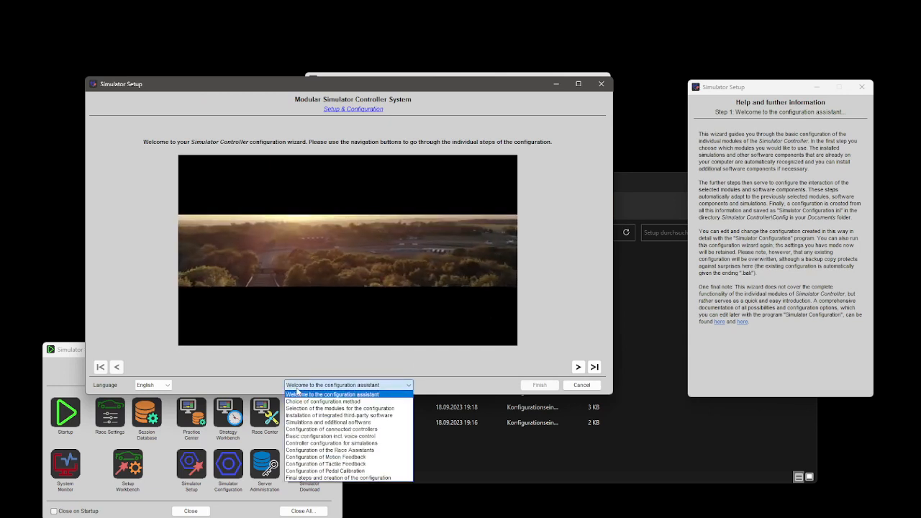
pyautogui.click(317, 417)
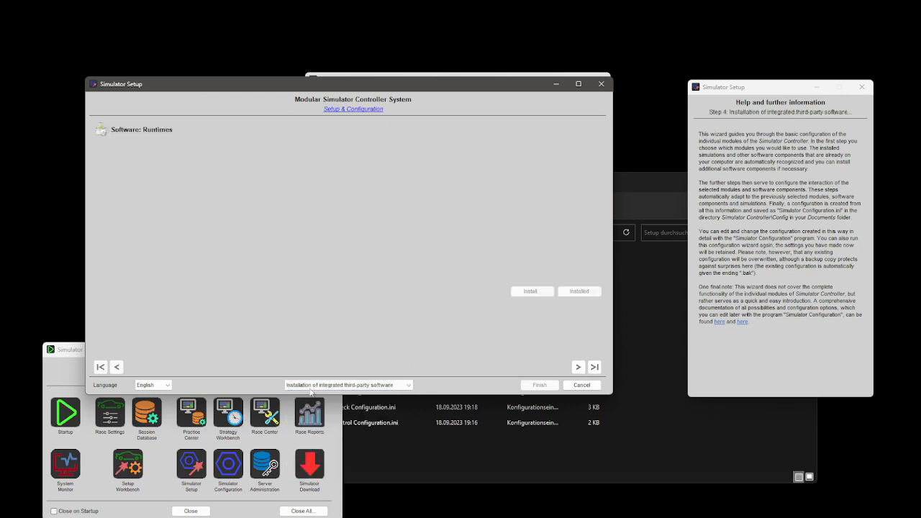
pyautogui.click(117, 367)
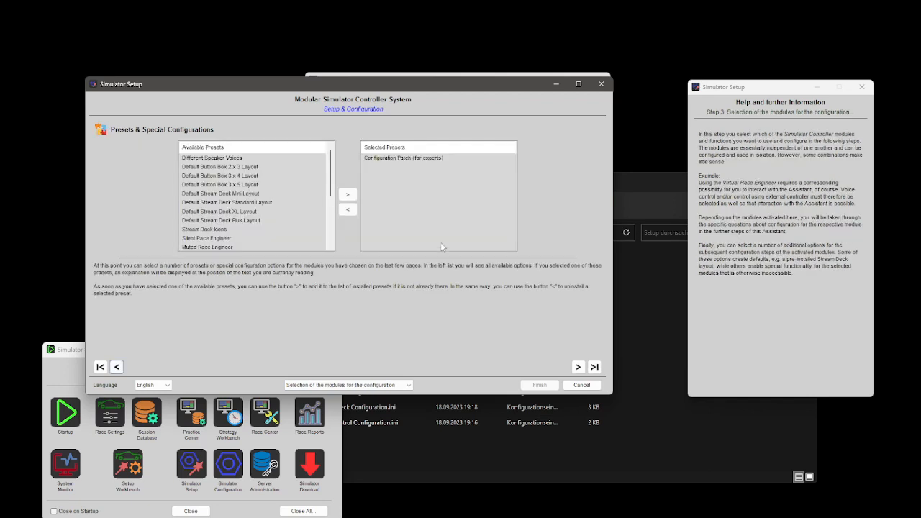
pyautogui.scroll(-4, 214, 230)
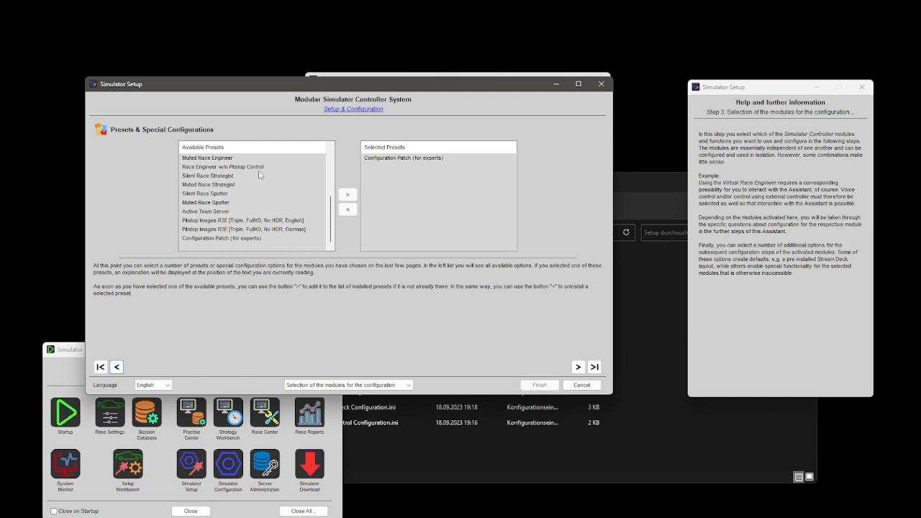
pyautogui.scroll(4, 277, 180)
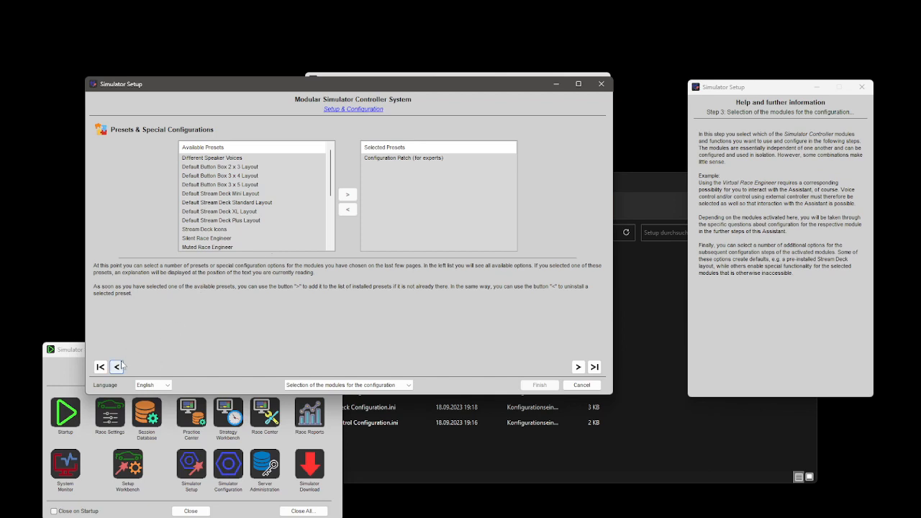
# Go to the choice of configuration method, select the Basic setup, and proceed to the Basic Configuration page
pyautogui.click(344, 384)
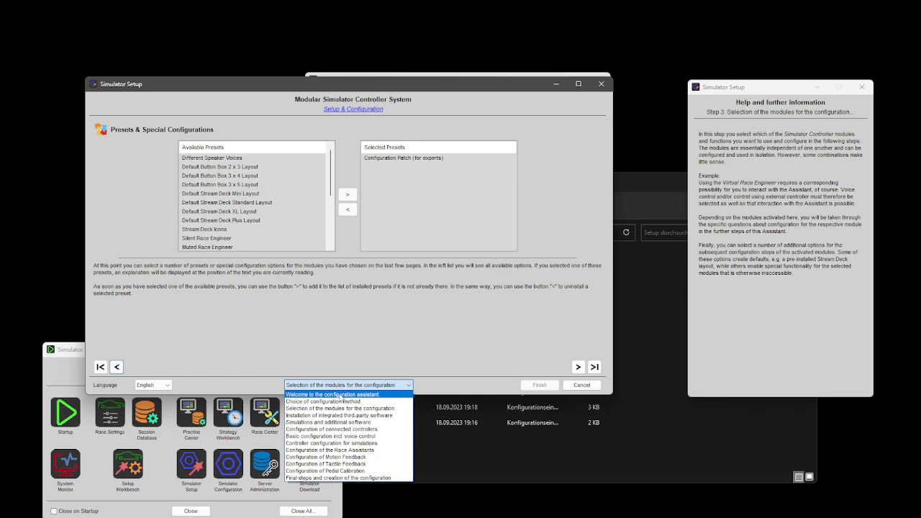
pyautogui.click(341, 403)
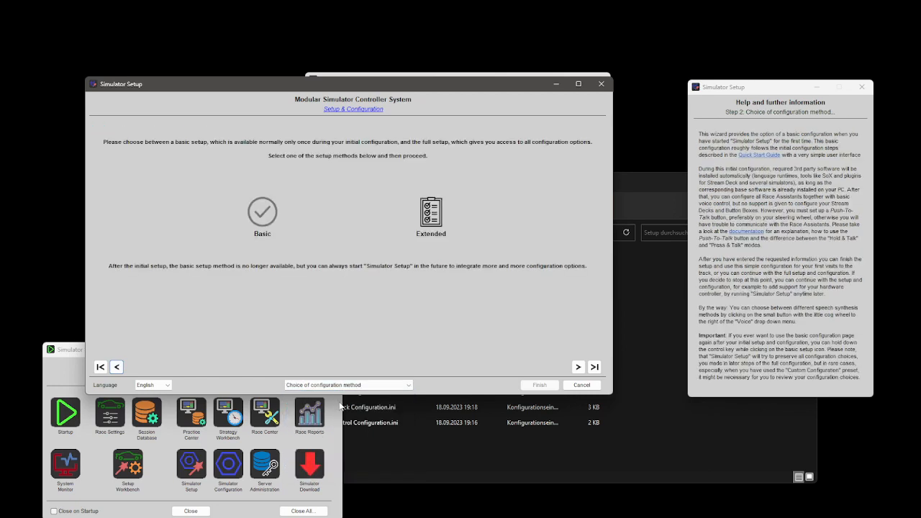
pyautogui.click(258, 236)
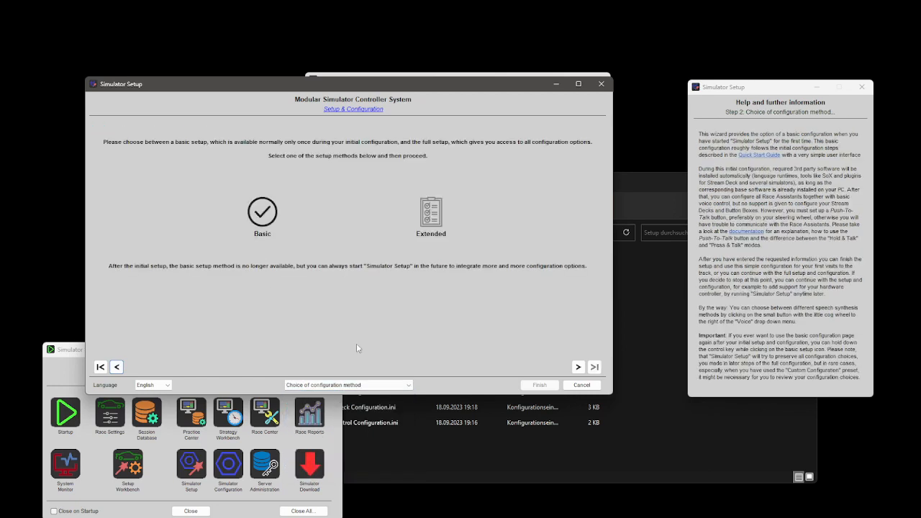
pyautogui.click(578, 368)
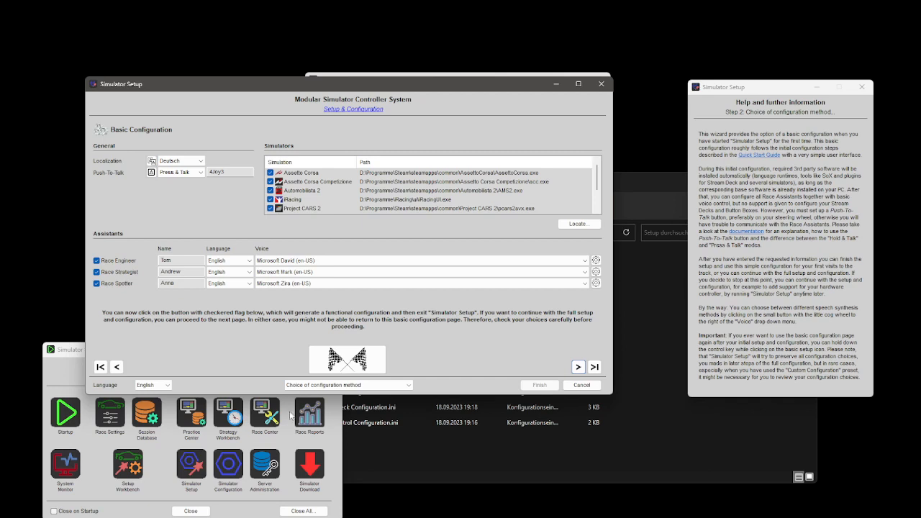
# Go to the final setup page, move its settings window aside, and switch to Simulator Startup
pyautogui.click(595, 367)
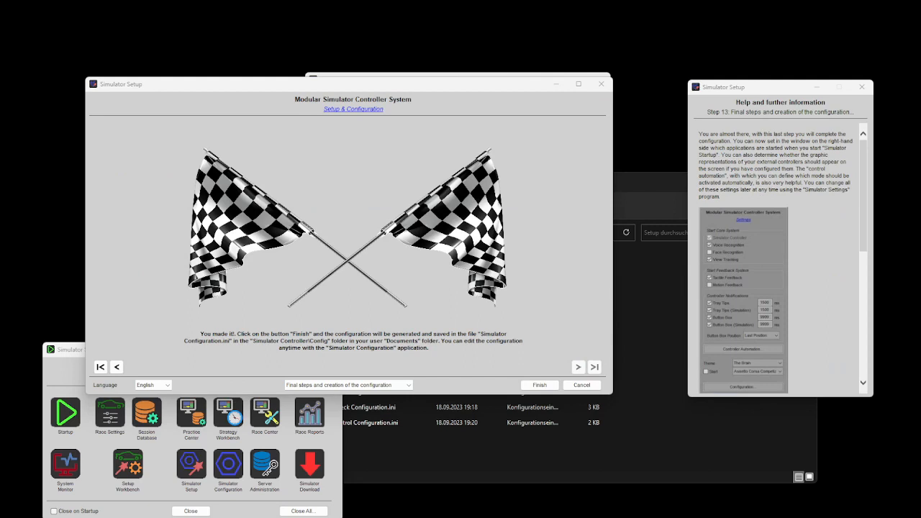
pyautogui.moveTo(547, 218); pyautogui.dragTo(633, 80)
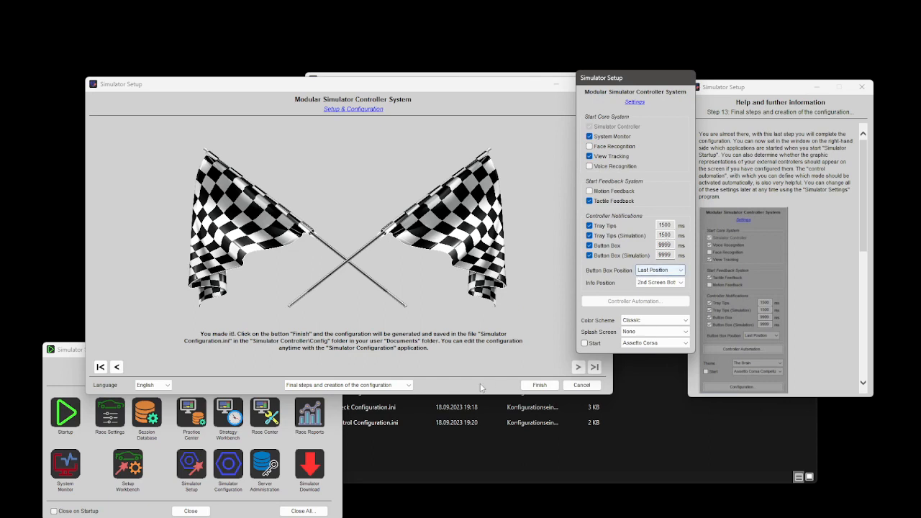
pyautogui.click(328, 453)
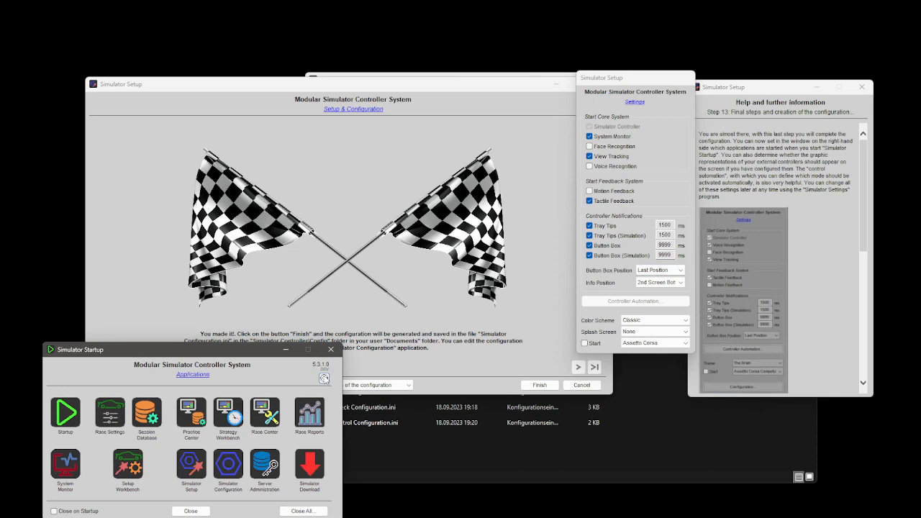